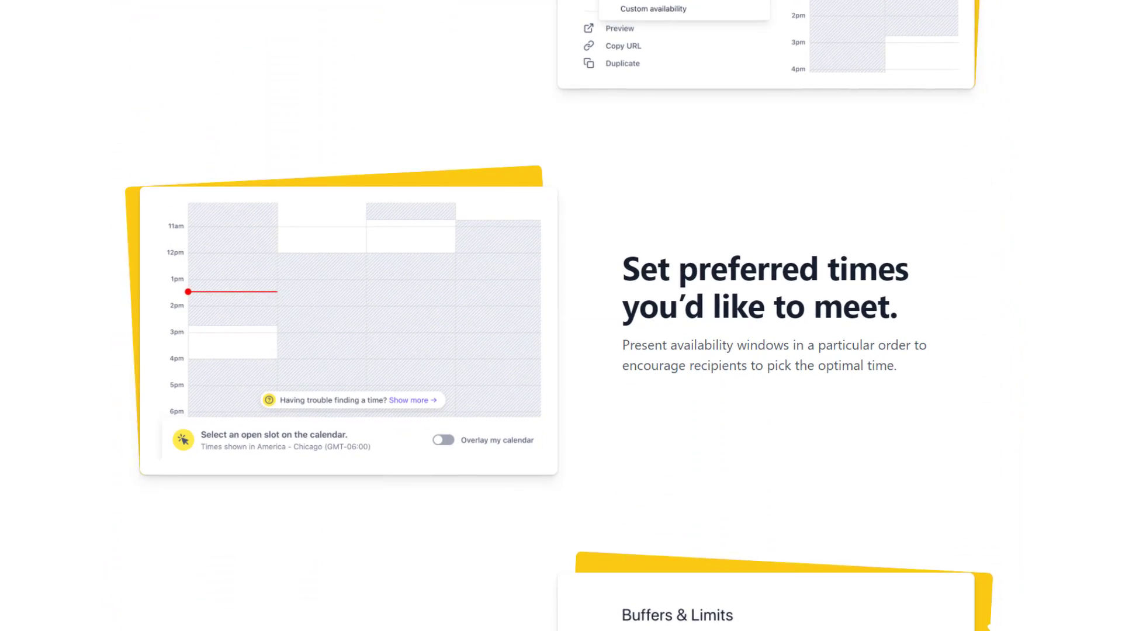
Step: Scroll to the top of the features page and switch to the Calendly consulting session booking page
left_click_drag(1118, 235, 1117, 18)
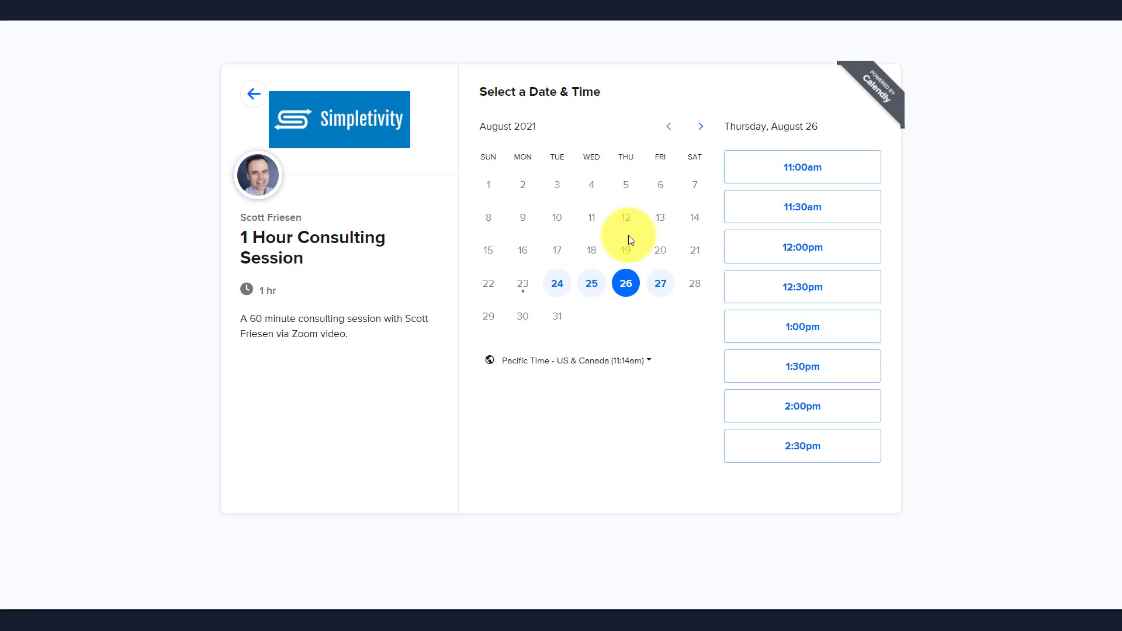
Step: View Calendly's open times for August 24, August 27 and August 26
left_click(557, 284)
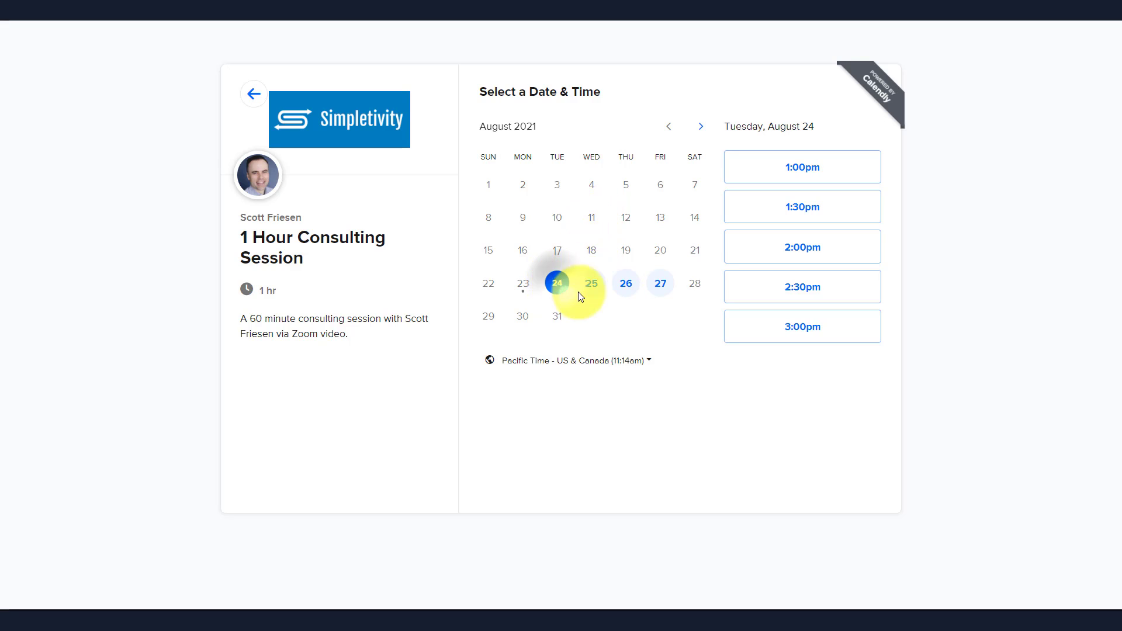
left_click(662, 283)
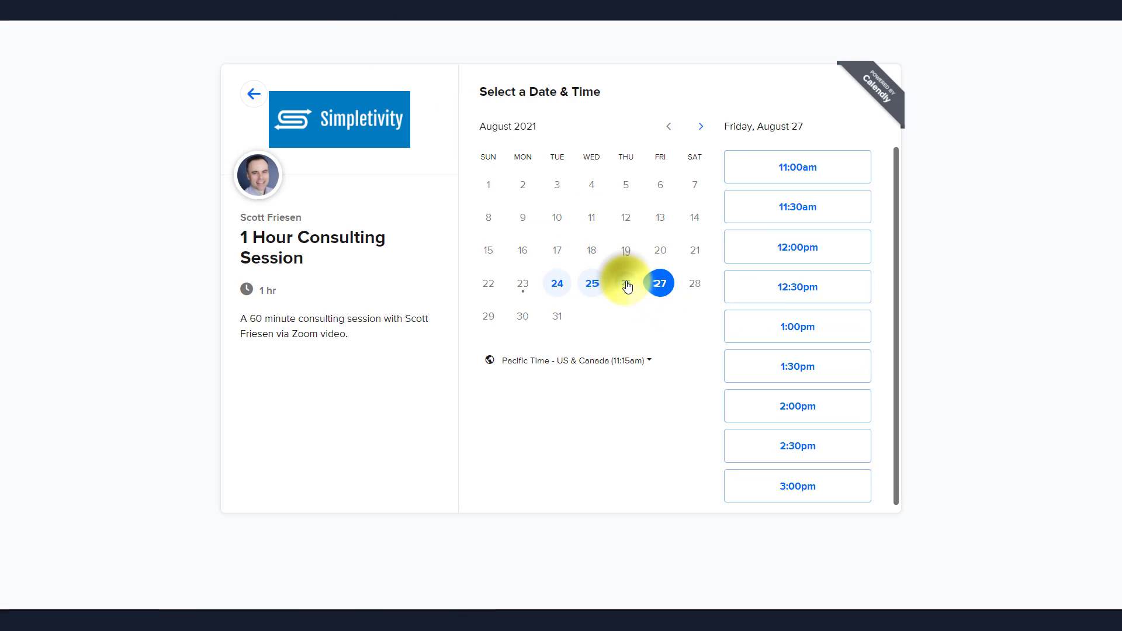
left_click(626, 285)
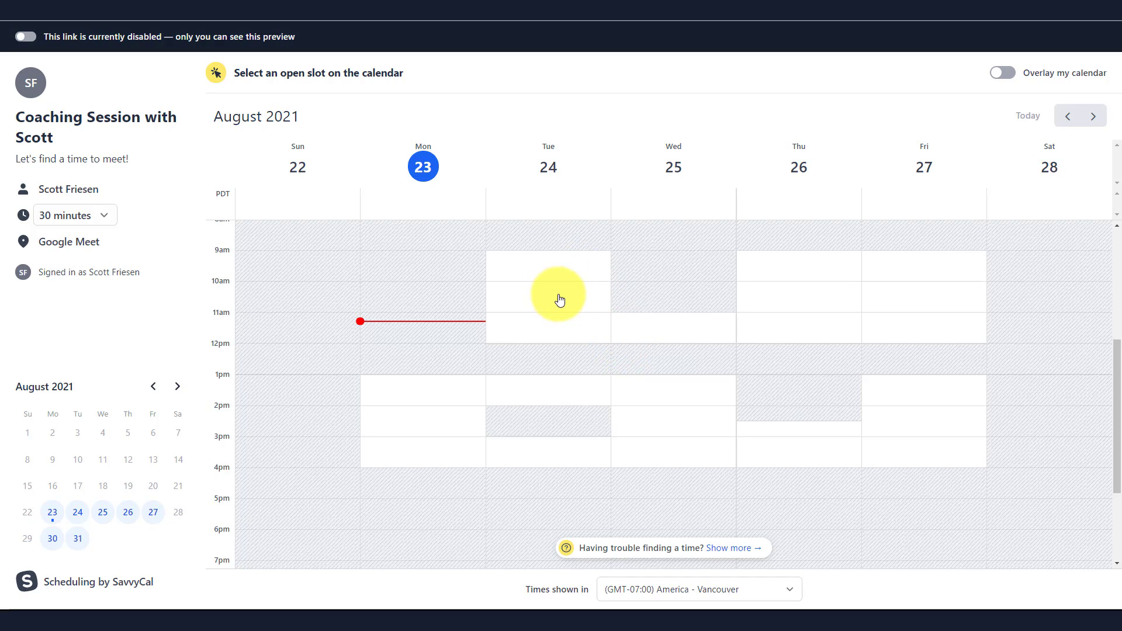
Step: Overlay my calendar and book the Wednesday, August 25, 2:00 pm coaching slot
left_click(1005, 74)
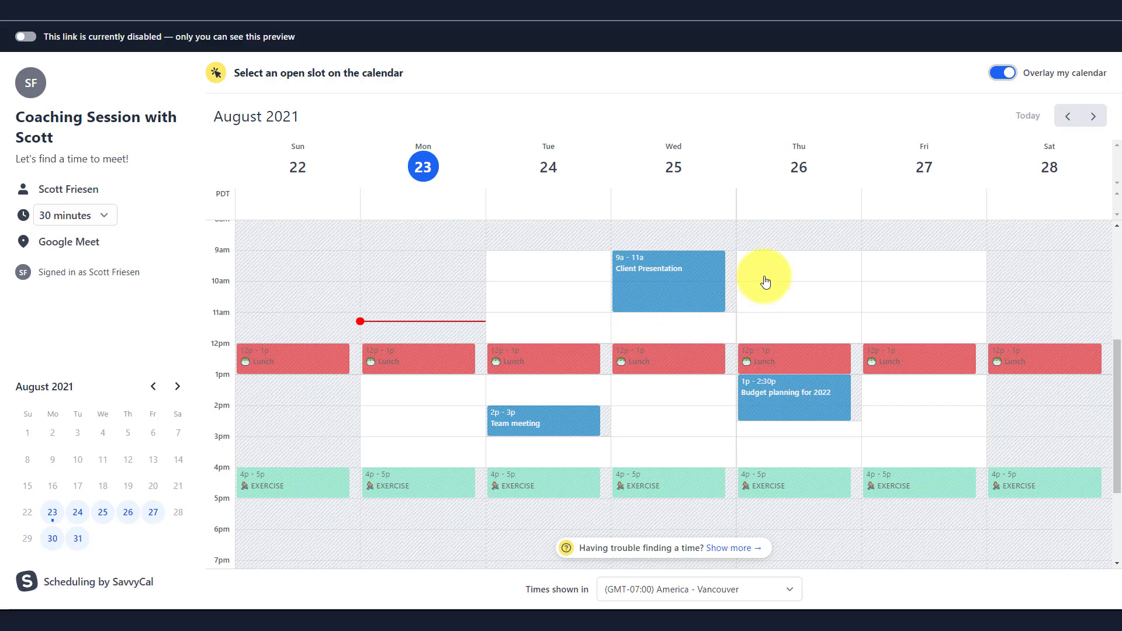
left_click(652, 414)
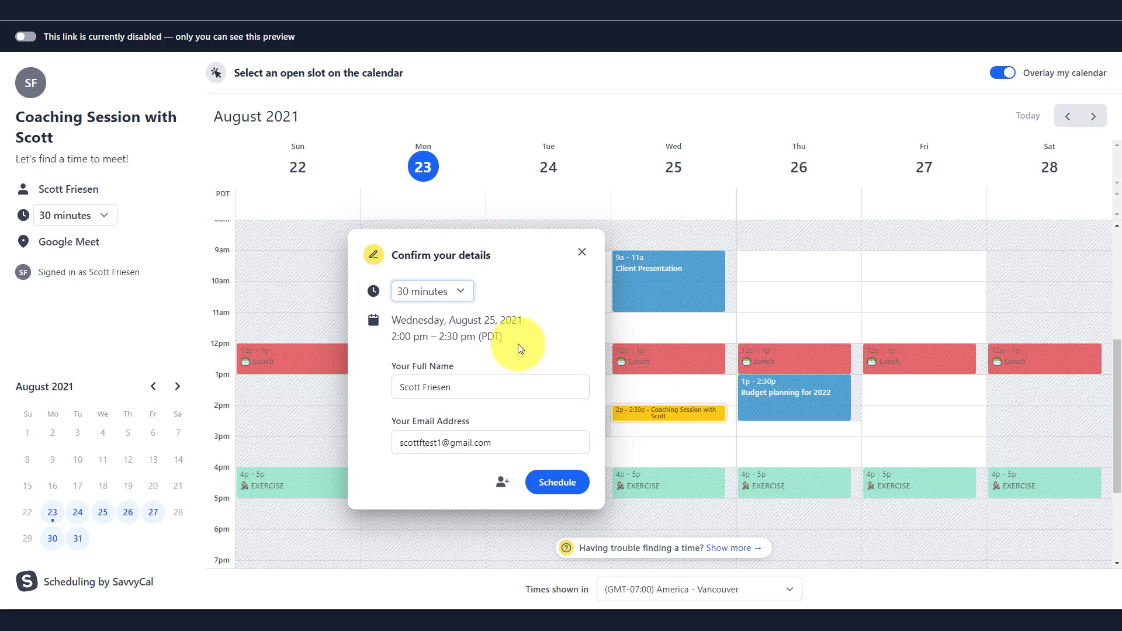
left_click(558, 484)
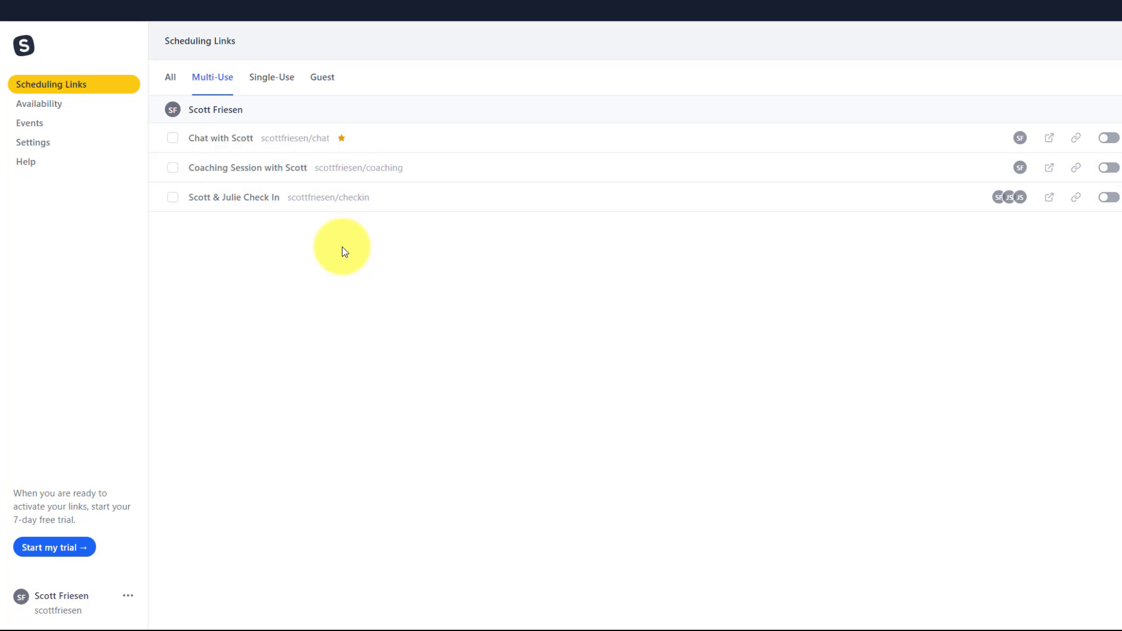
Step: Open the coaching session link's editor and toggle the calendar overlay off, then on again
left_click(256, 169)
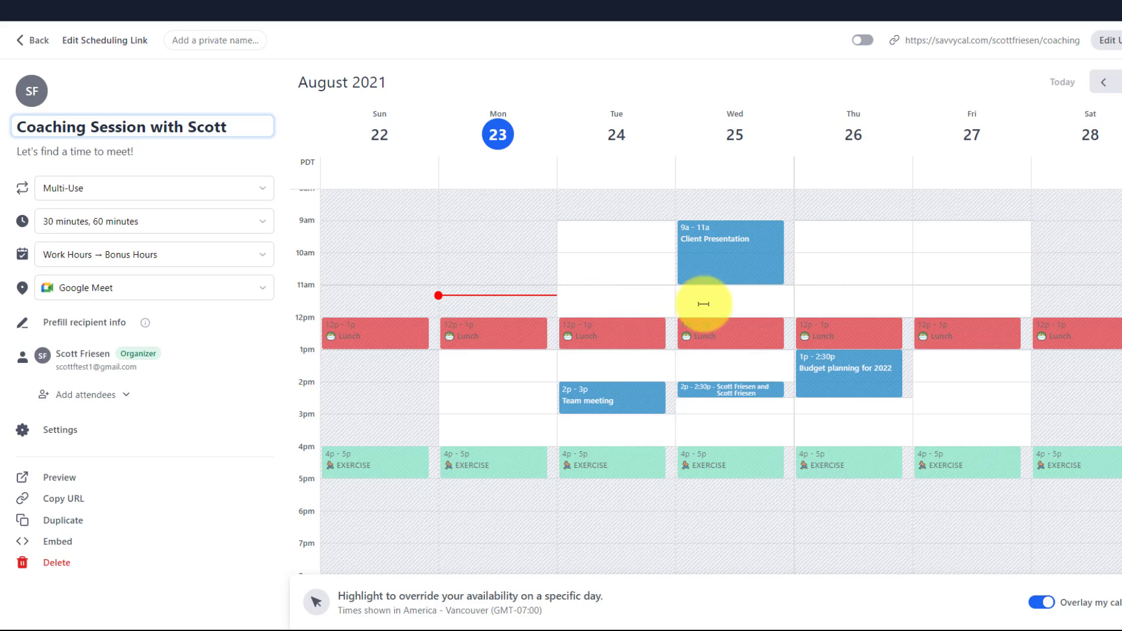
left_click(1037, 603)
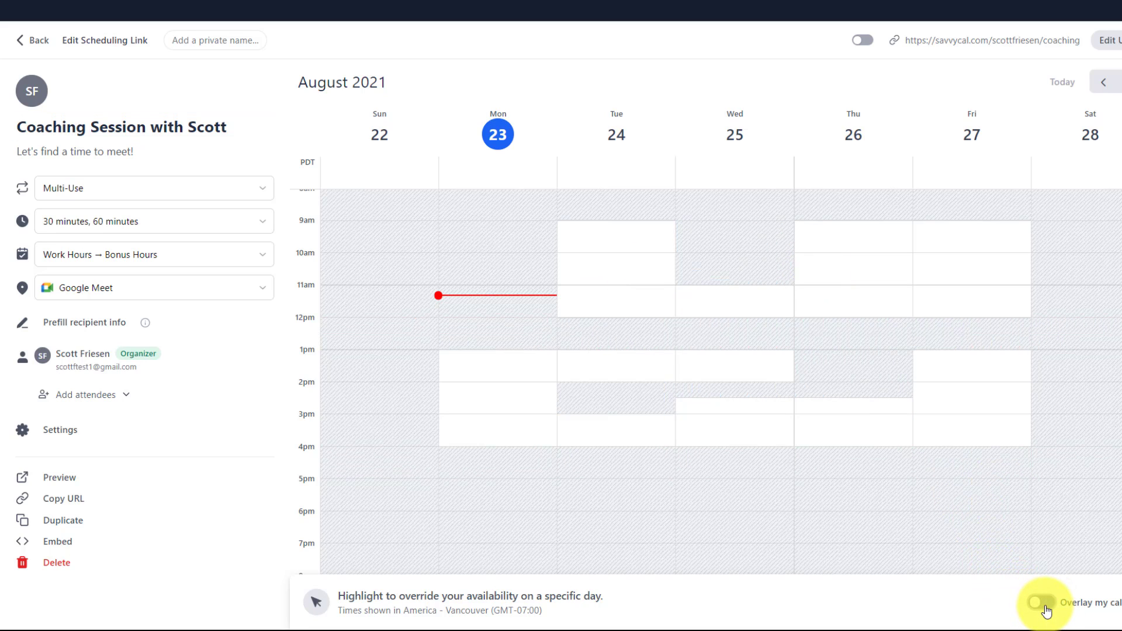
left_click(1041, 602)
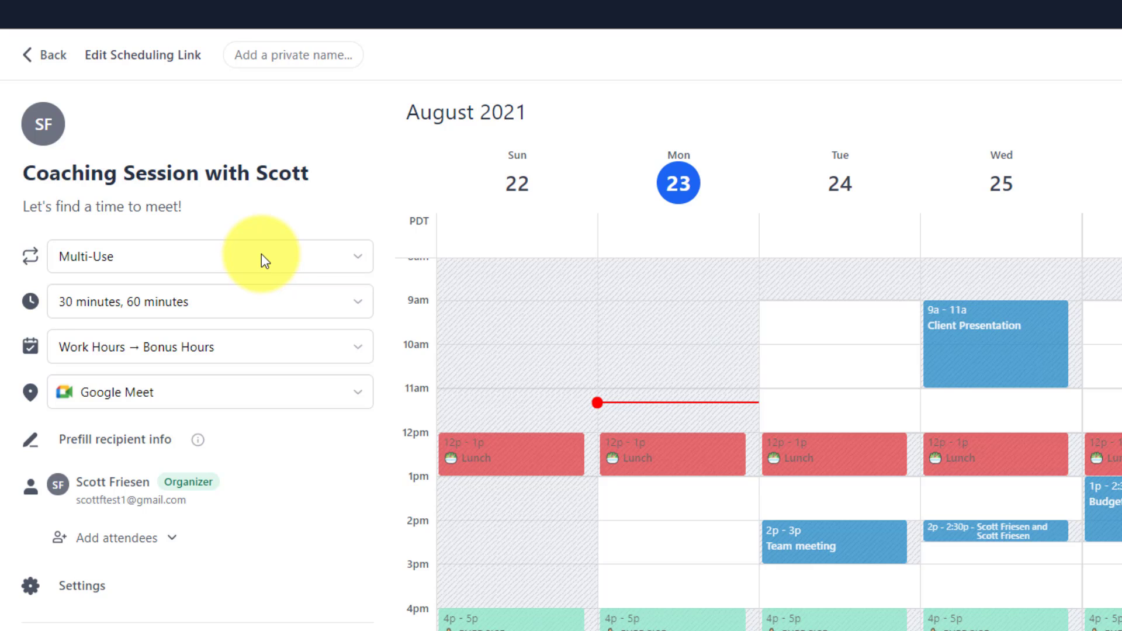
left_click(262, 257)
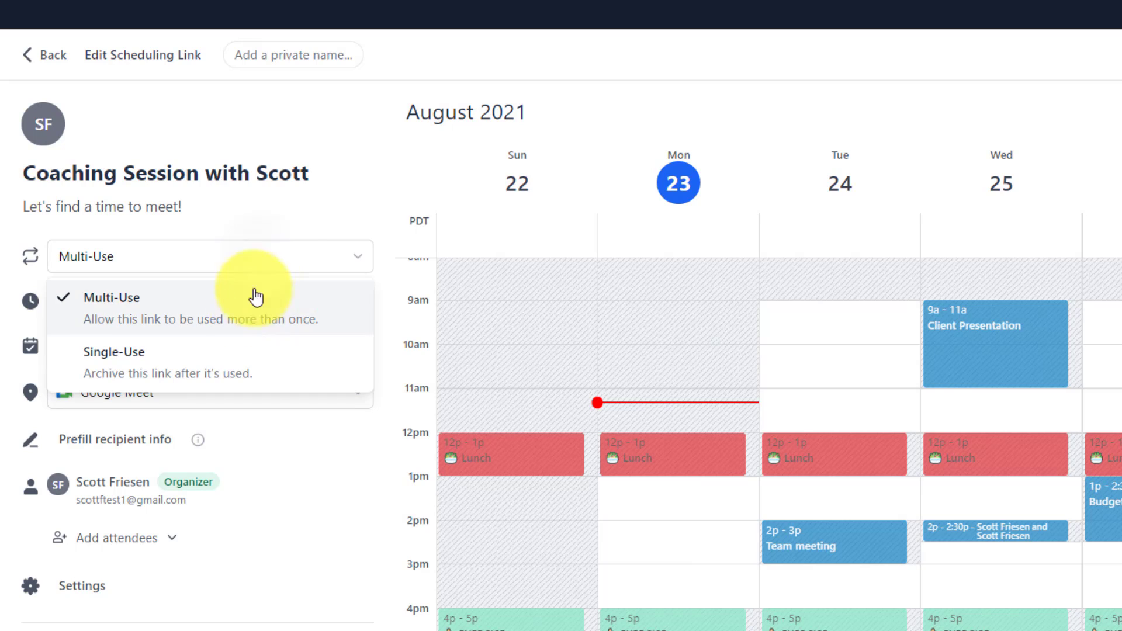
left_click(286, 218)
left_click(385, 222)
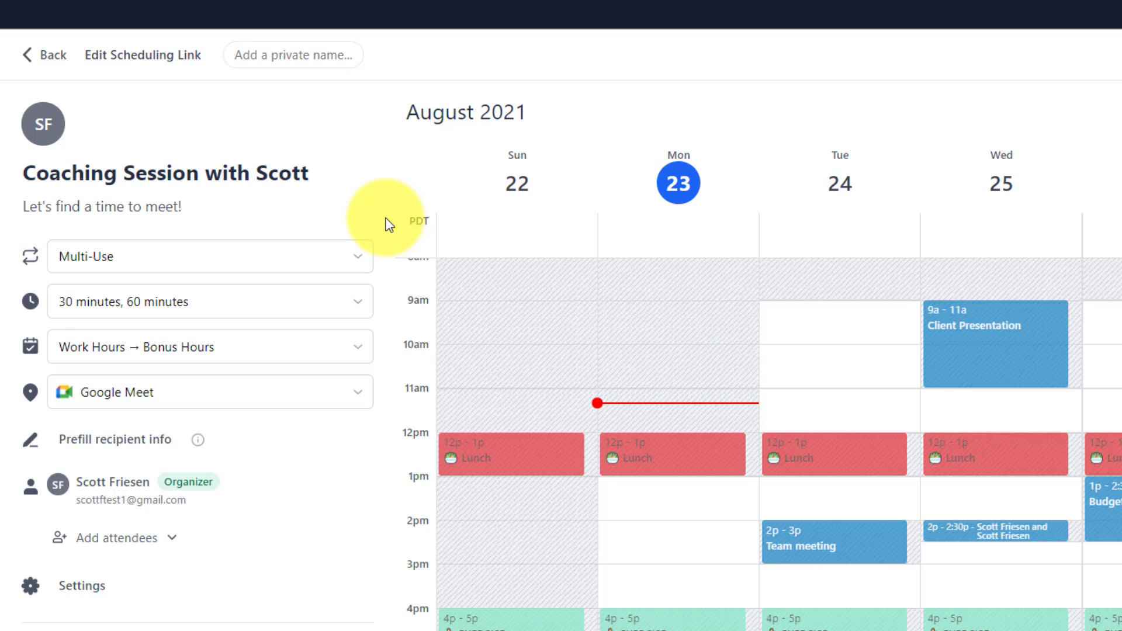
Step: Tick 2 hours in the duration list, next to 30 and 60 minutes
left_click(344, 305)
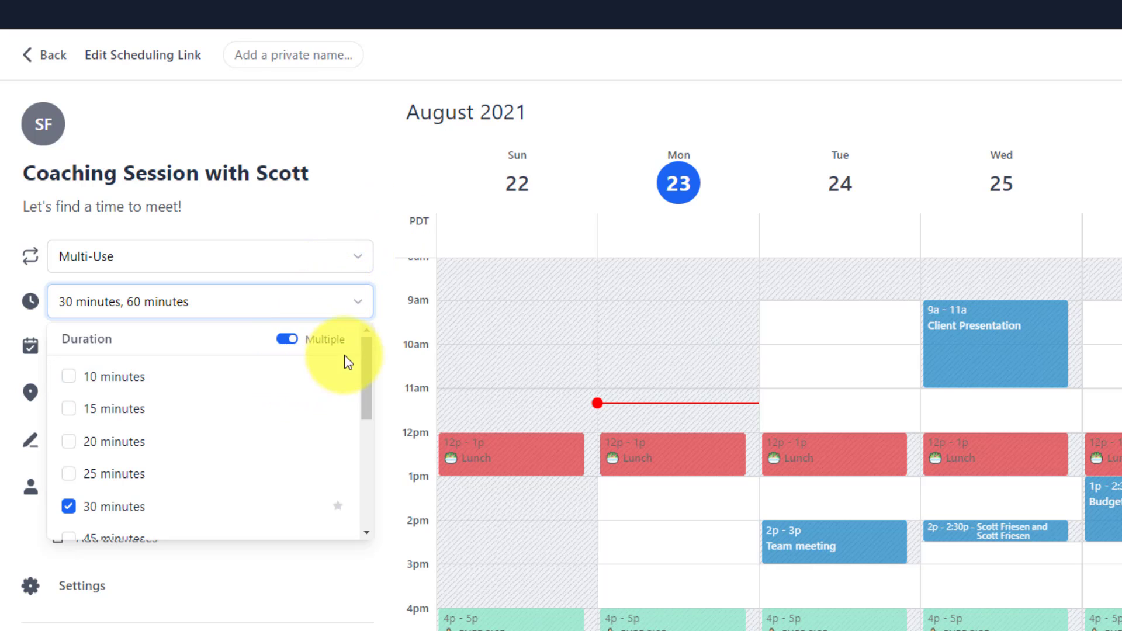
left_click_drag(364, 349, 363, 397)
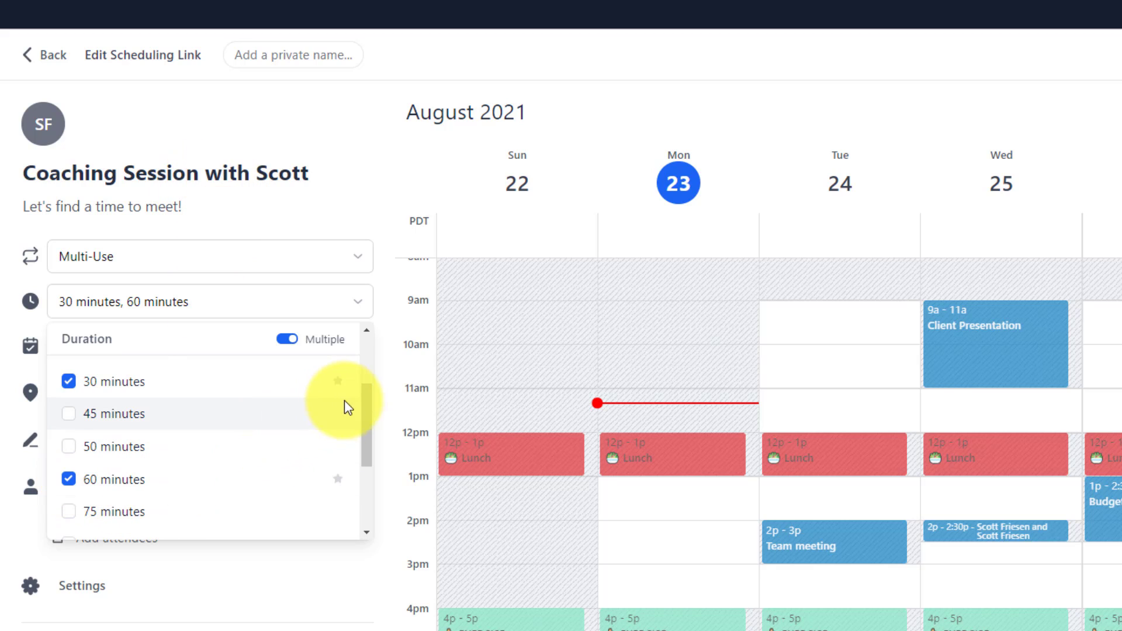
left_click_drag(368, 397, 368, 433)
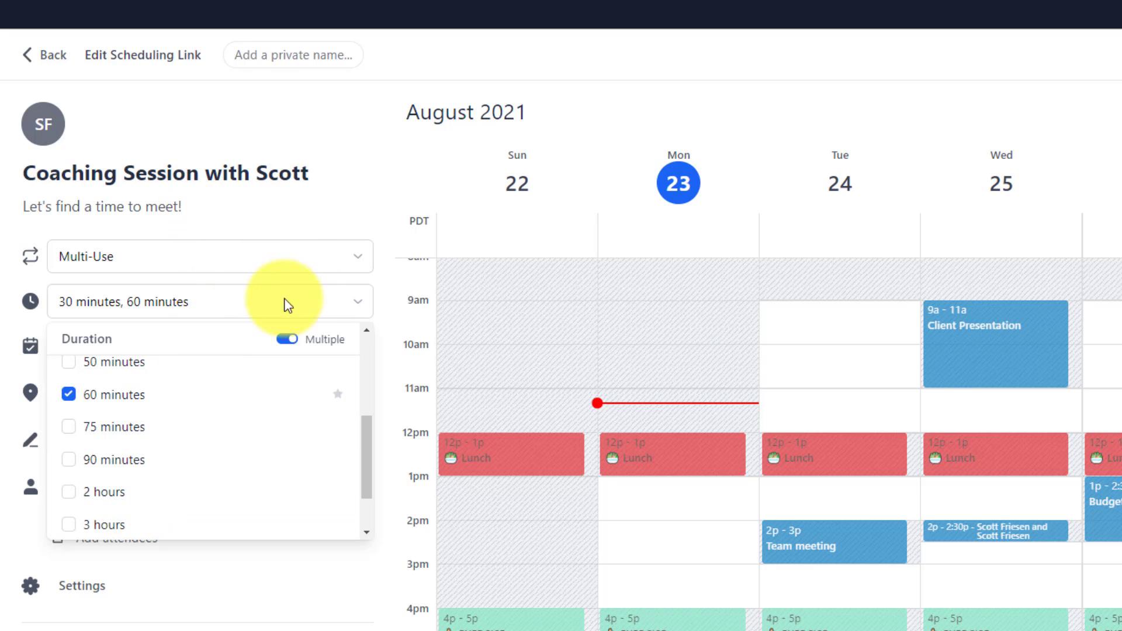
mouse_move(369, 429)
left_mouse_down()
mouse_move(371, 398)
mouse_move(368, 450)
left_mouse_up()
left_click(68, 473)
left_click(317, 210)
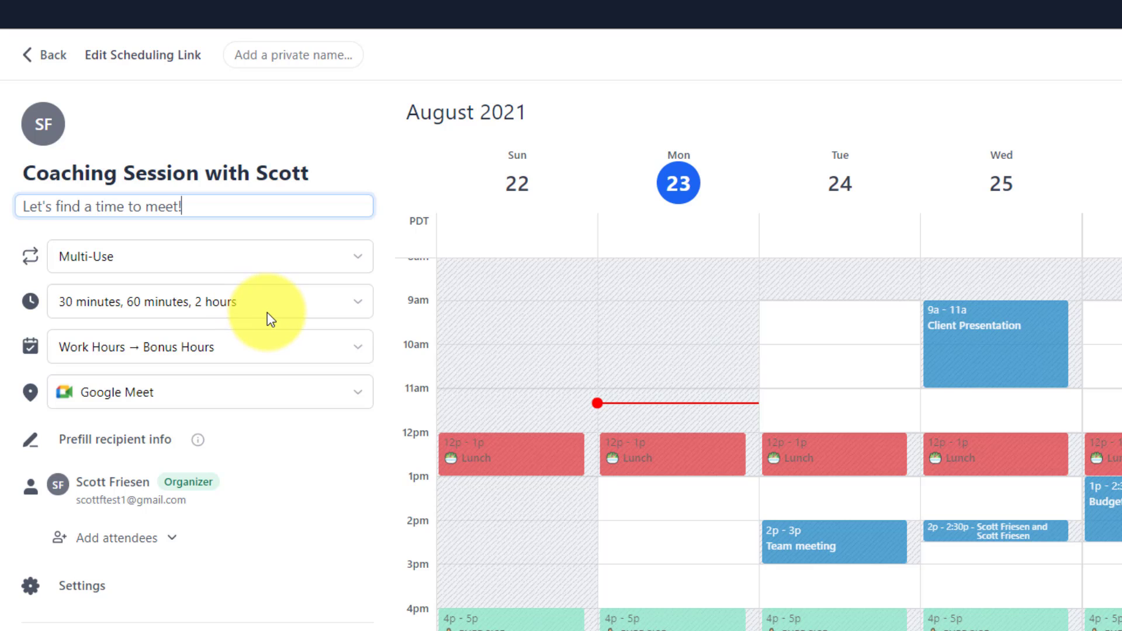
Step: Switch off Ranked availability, try Bonus Hours, then choose Work Hours again
left_click(362, 349)
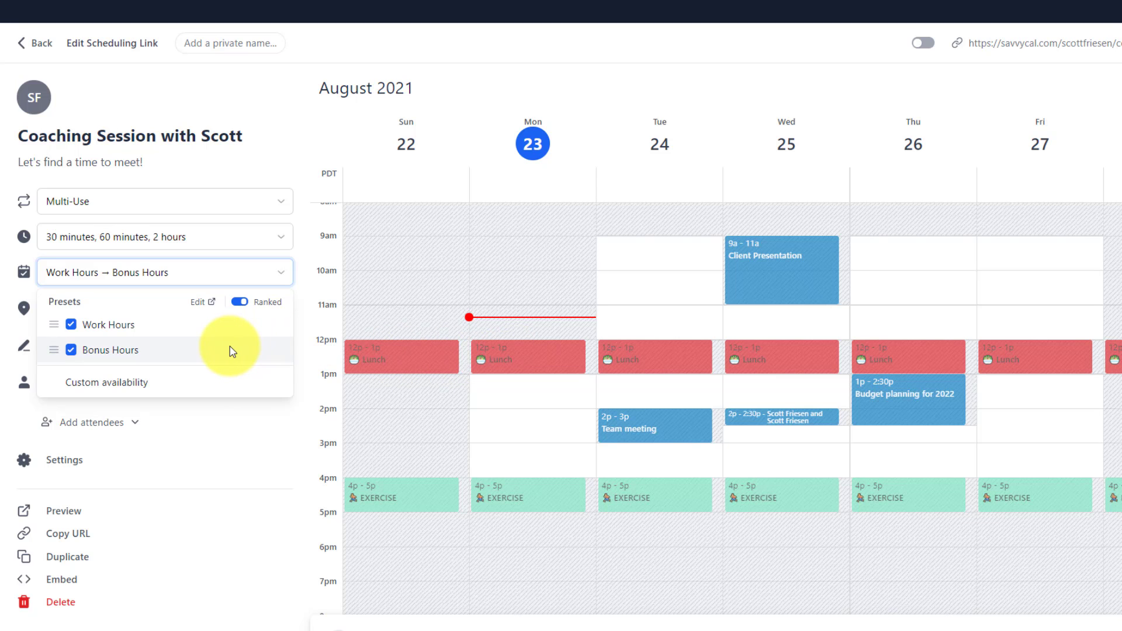
scroll(715, 519, "down", 4)
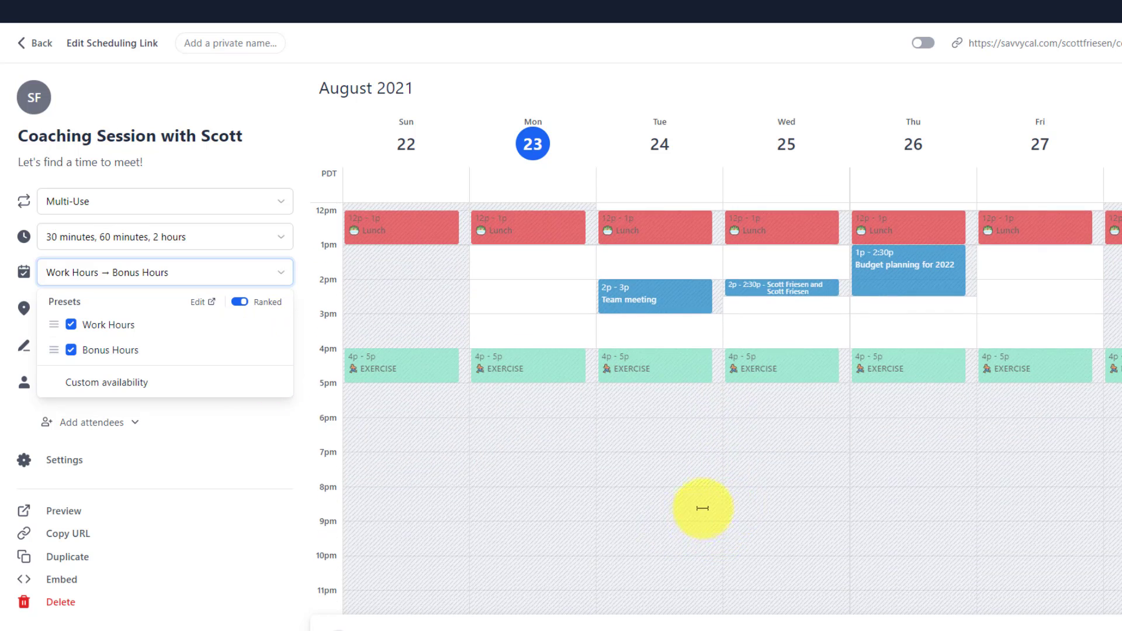
scroll(701, 508, "up", 4)
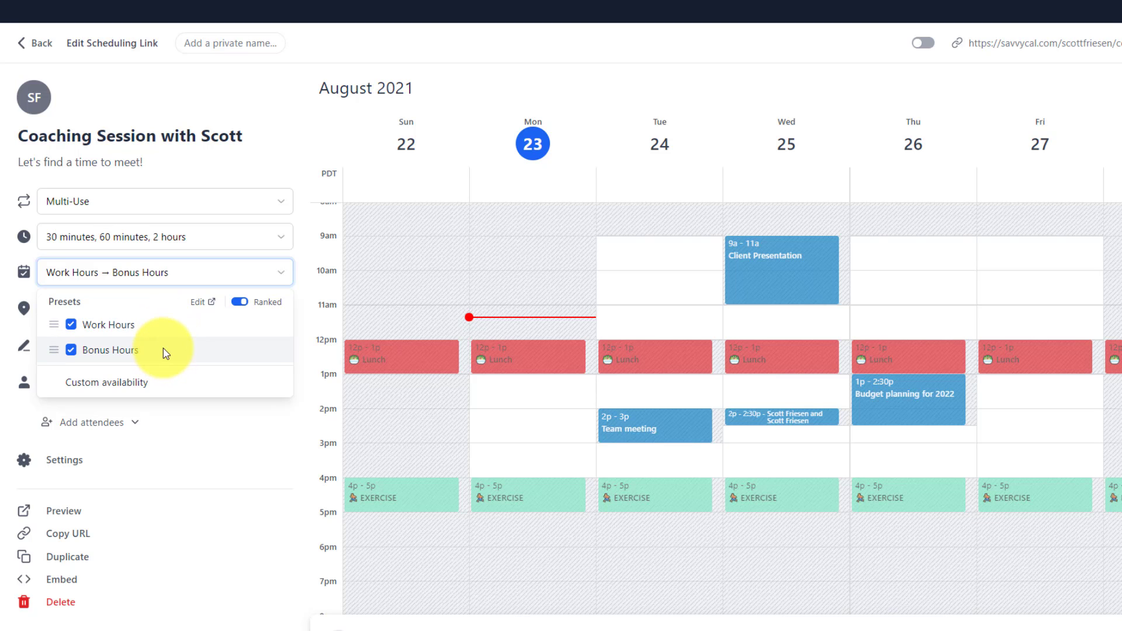
left_click(242, 303)
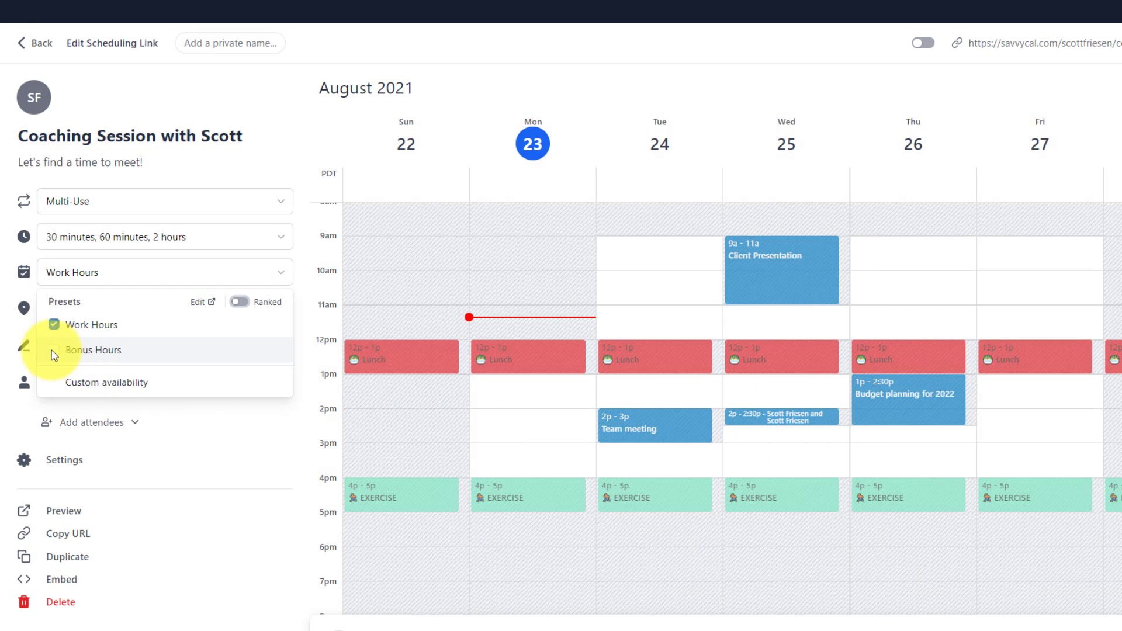
left_click(52, 352)
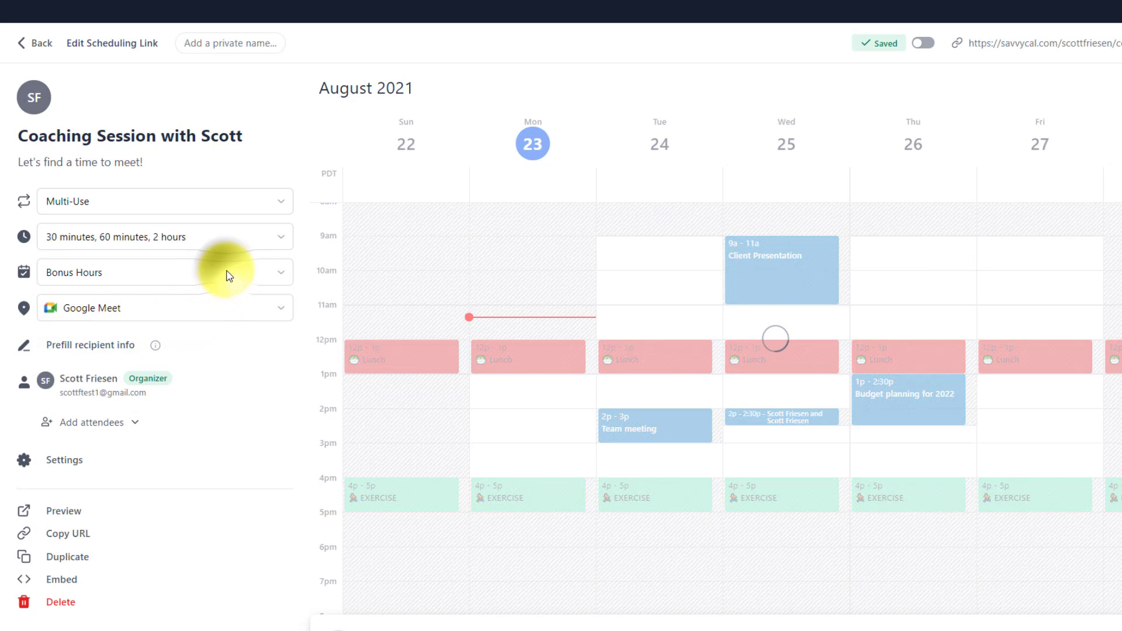
left_click(227, 276)
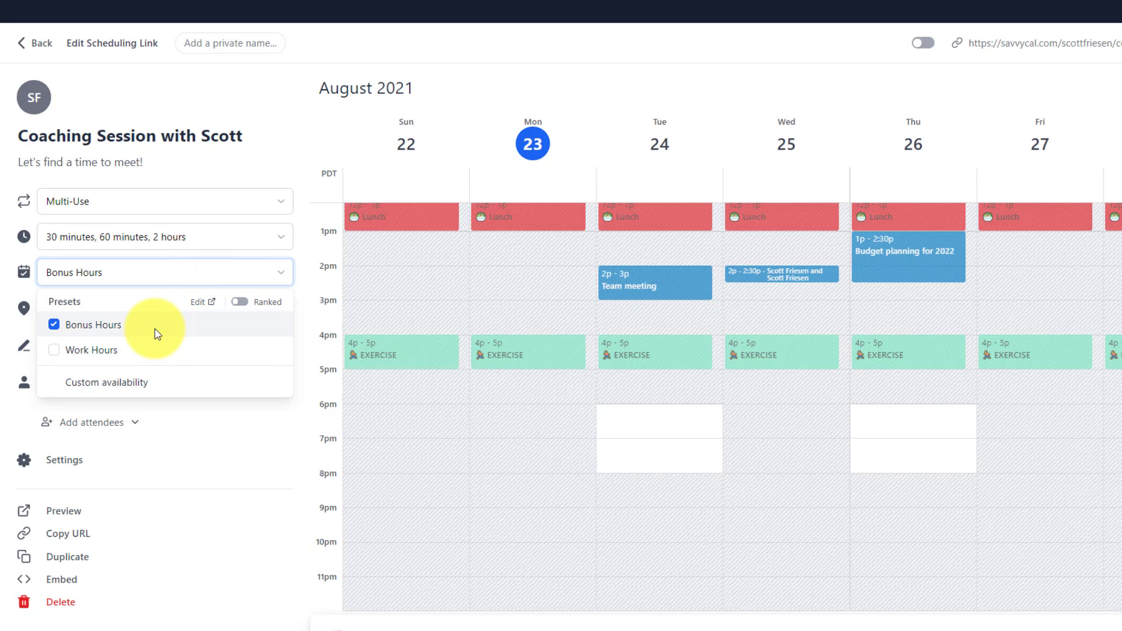
scroll(765, 357, "up", 1)
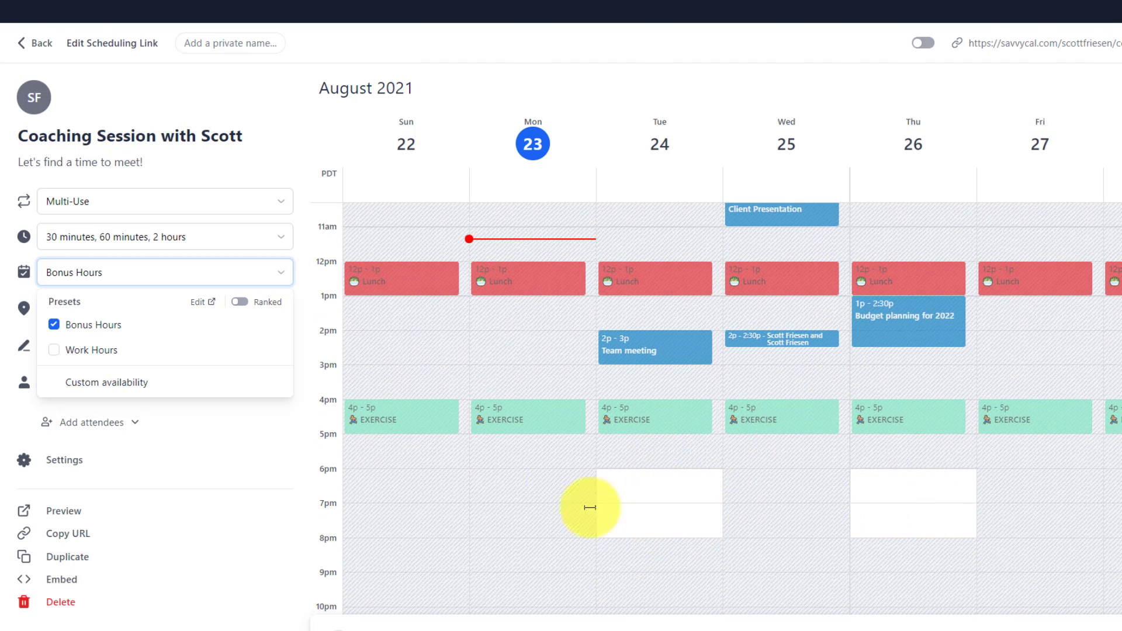
left_click(59, 349)
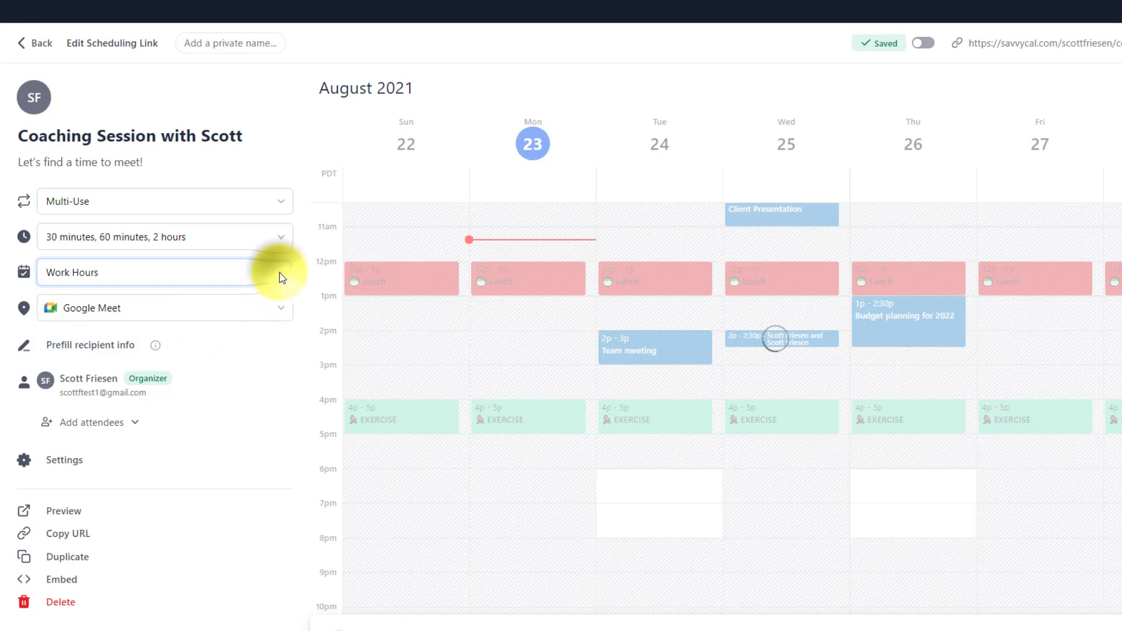
Step: Turn Ranked back on, add Bonus Hours, and order Work Hours first, Bonus Hours second
left_click(279, 273)
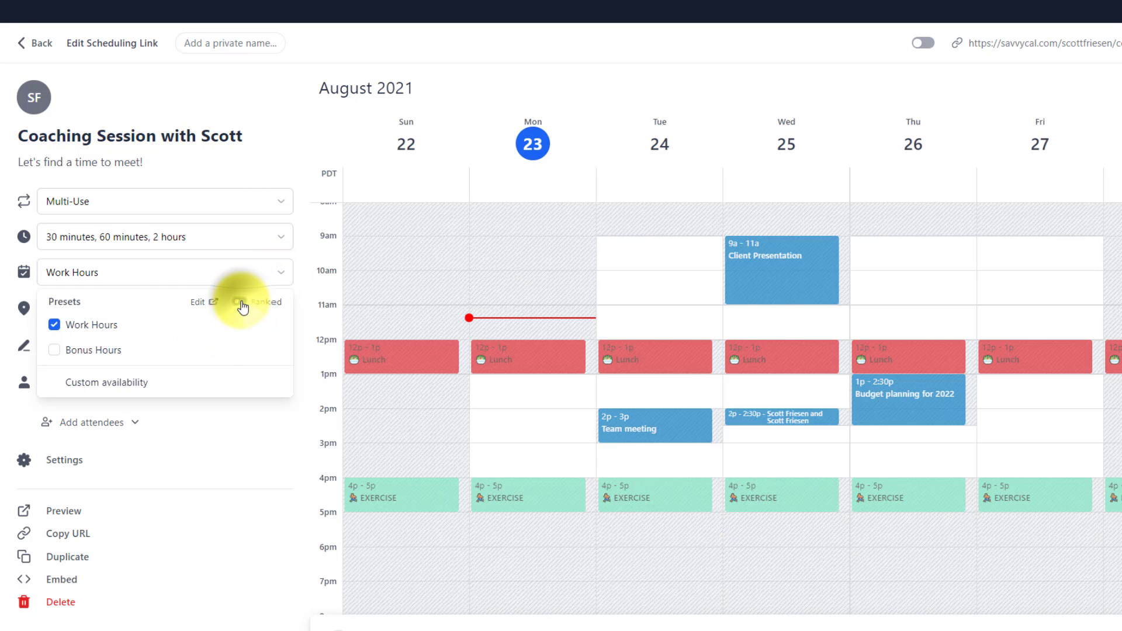
left_click(242, 303)
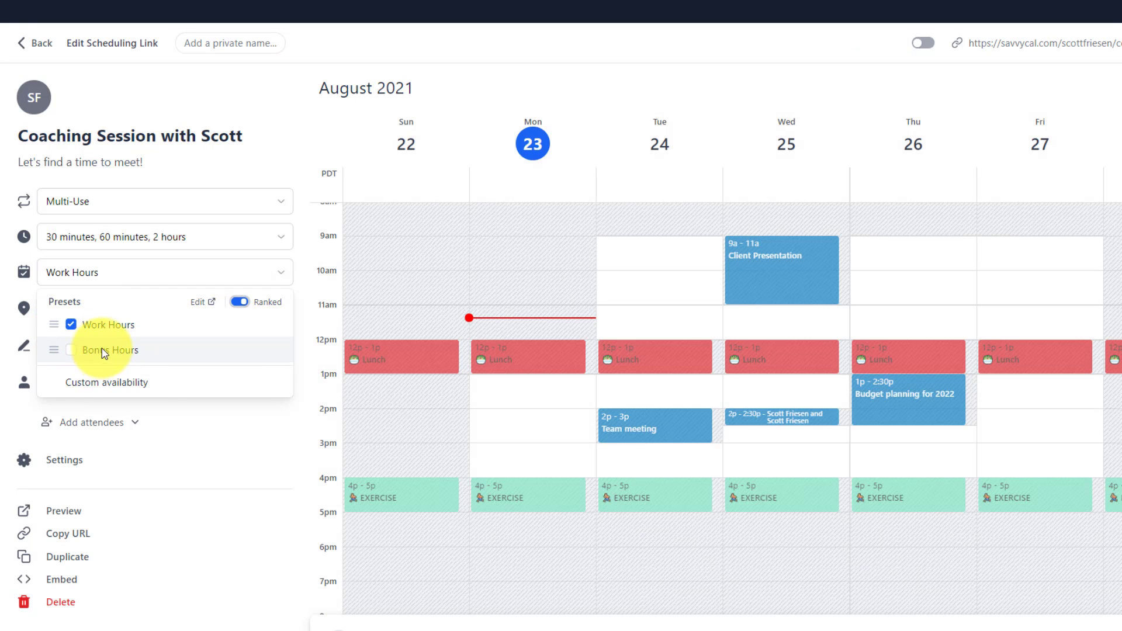
left_click(73, 352)
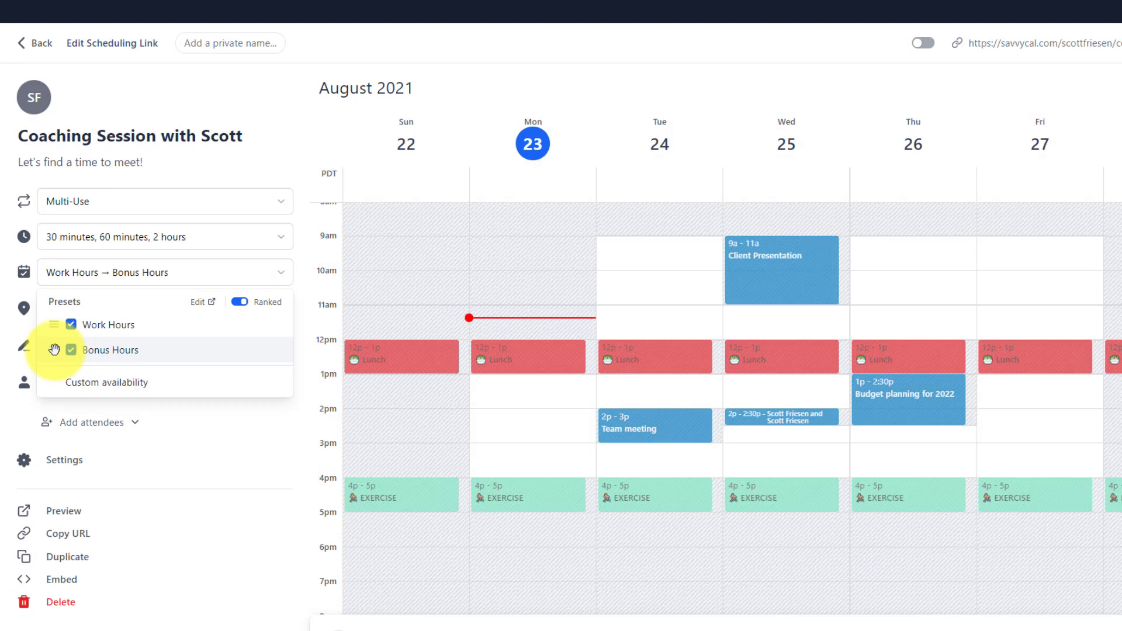
left_click_drag(54, 350, 59, 323)
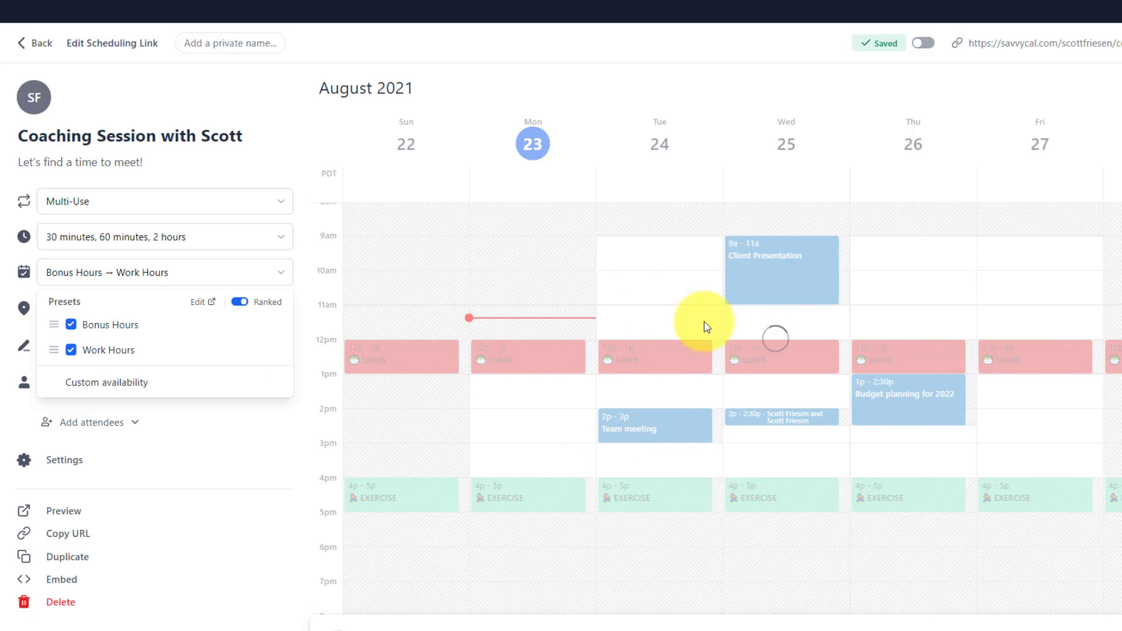
scroll(809, 271, "down", 3)
scroll(785, 317, "down", 2)
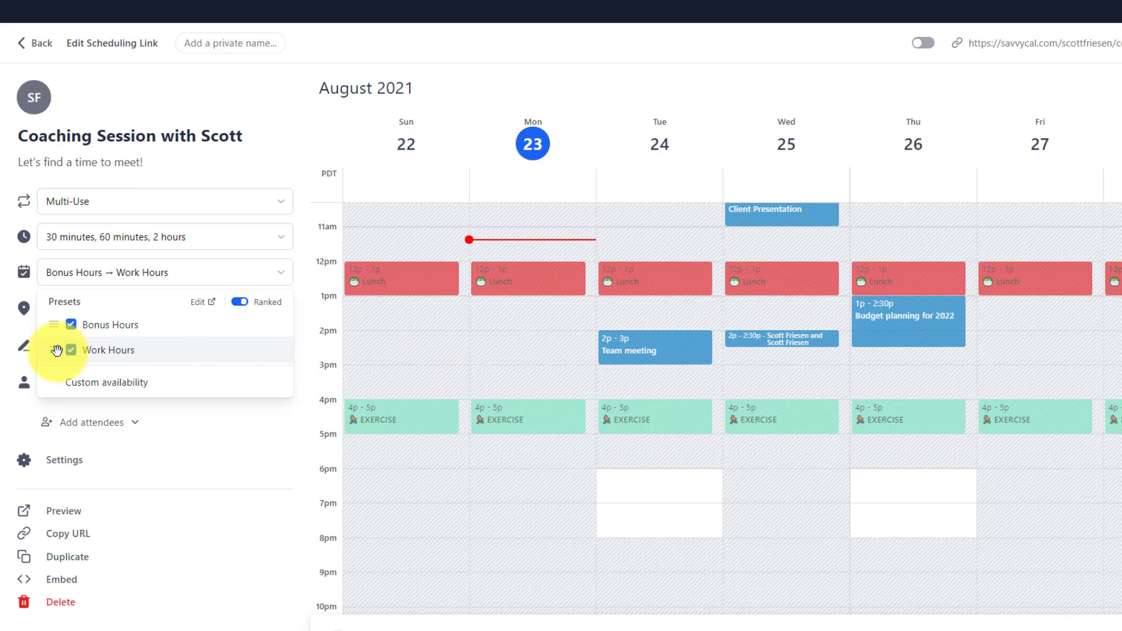
left_click_drag(55, 350, 65, 325)
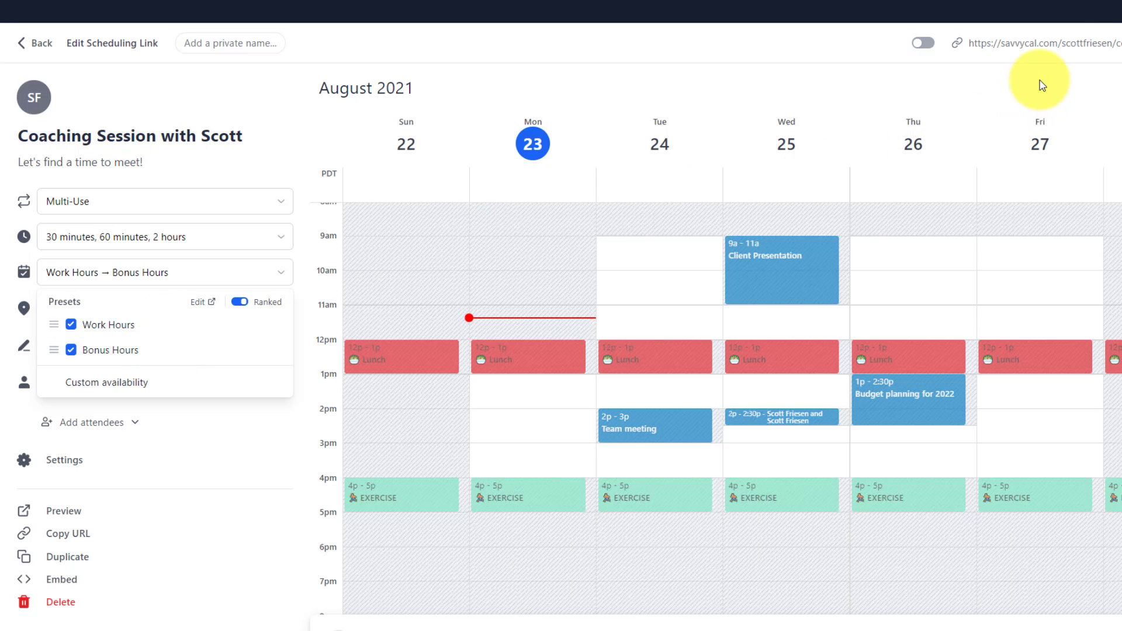
Step: Copy the share URL, open the link preview, and overlay my calendar on its open slots
left_click(1051, 44)
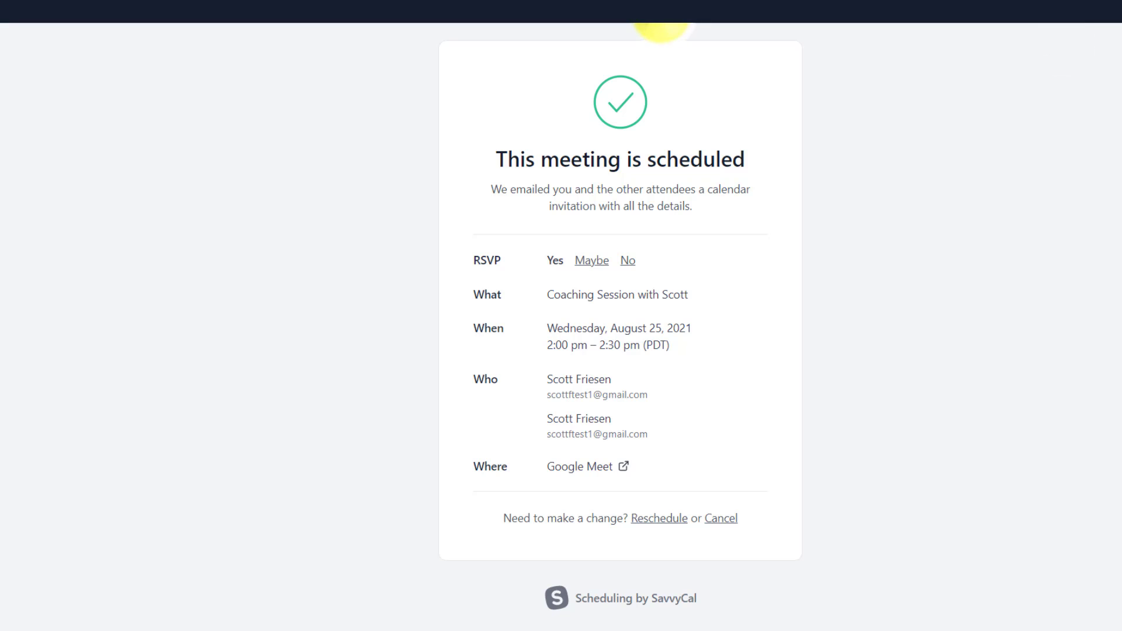
left_click(661, 22)
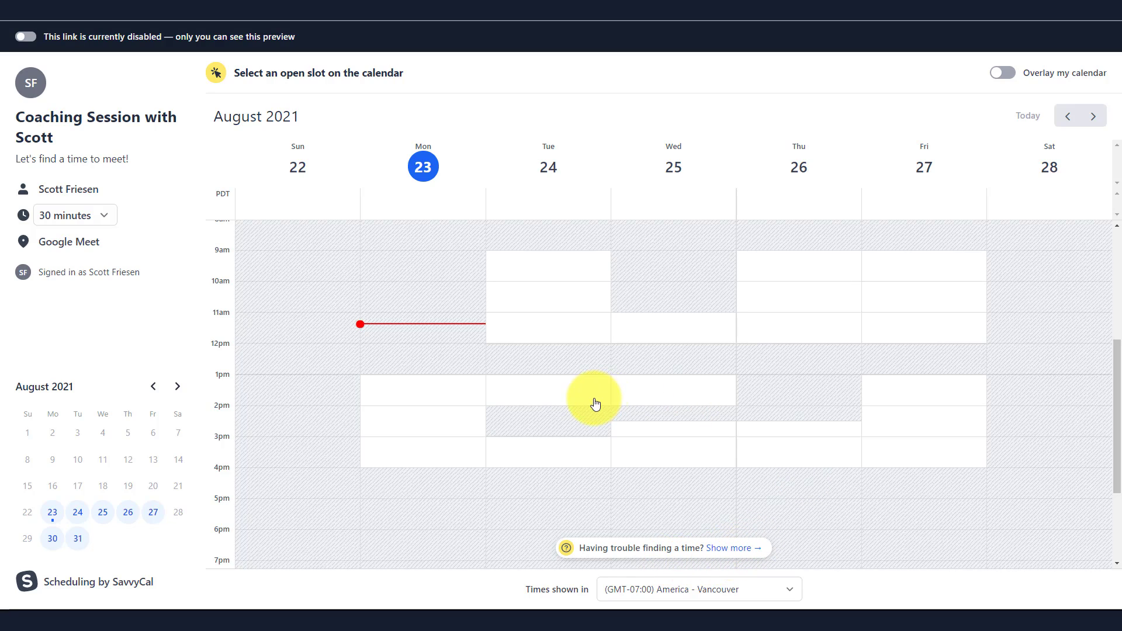
left_click(1001, 72)
scroll(741, 270, "down", 3)
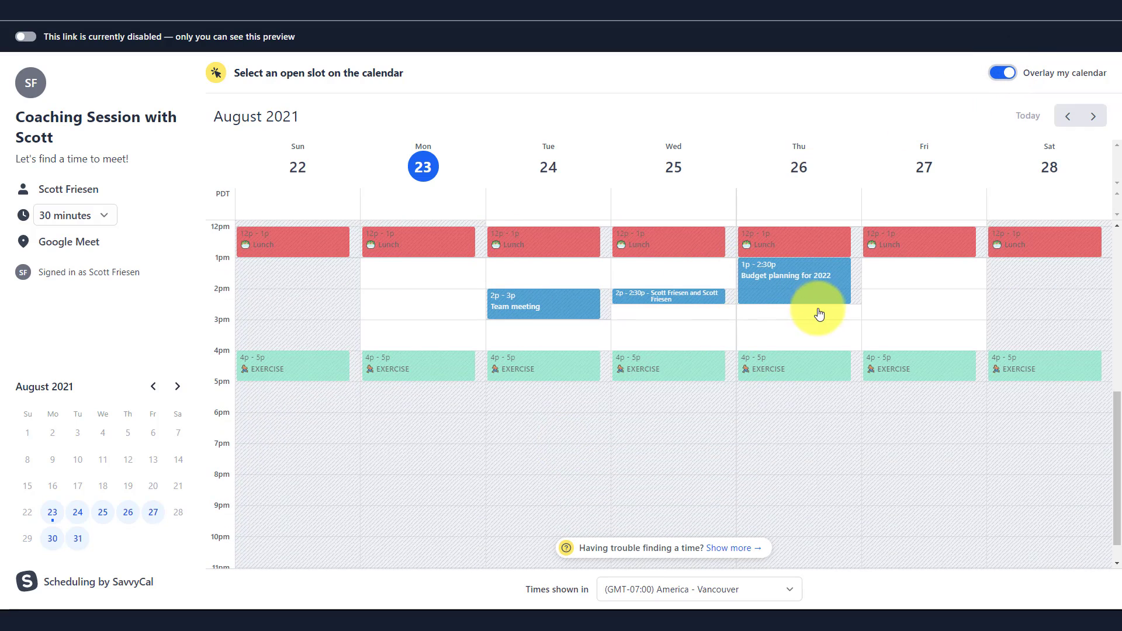
scroll(819, 315, "up", 3)
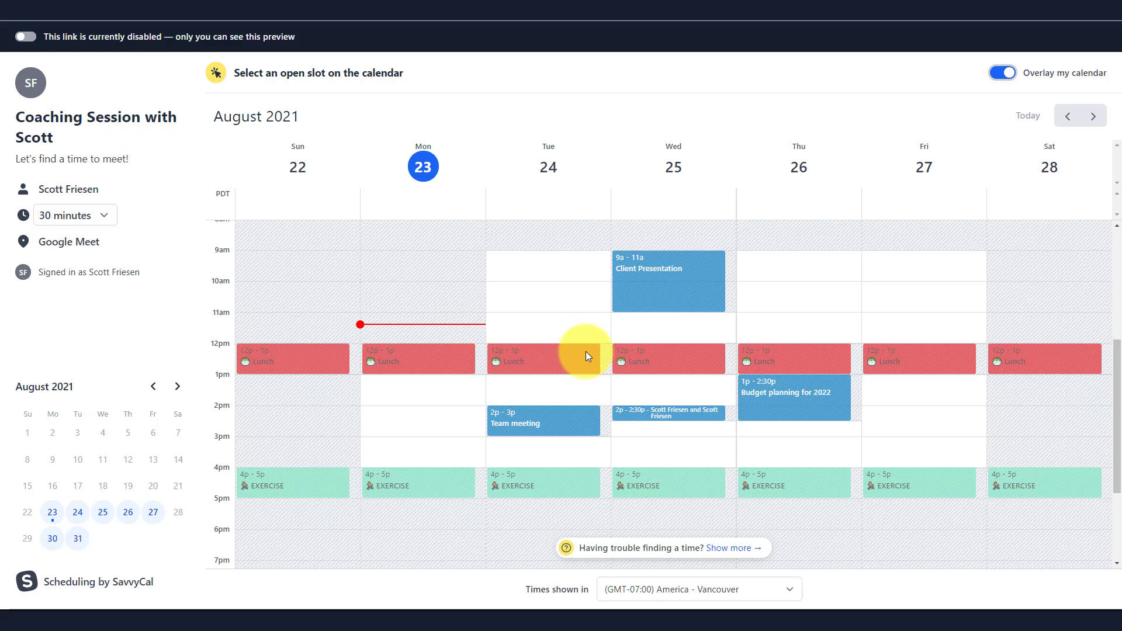
scroll(585, 352, "down", 3)
scroll(586, 352, "up", 5)
scroll(586, 351, "down", 4)
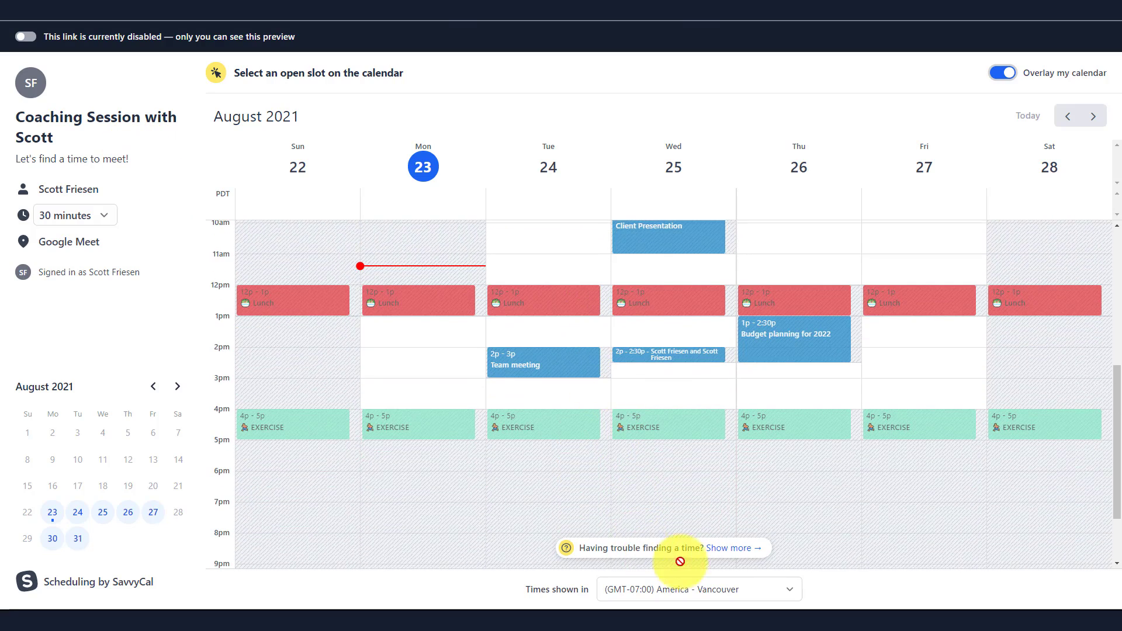
scroll(752, 526, "up", 2)
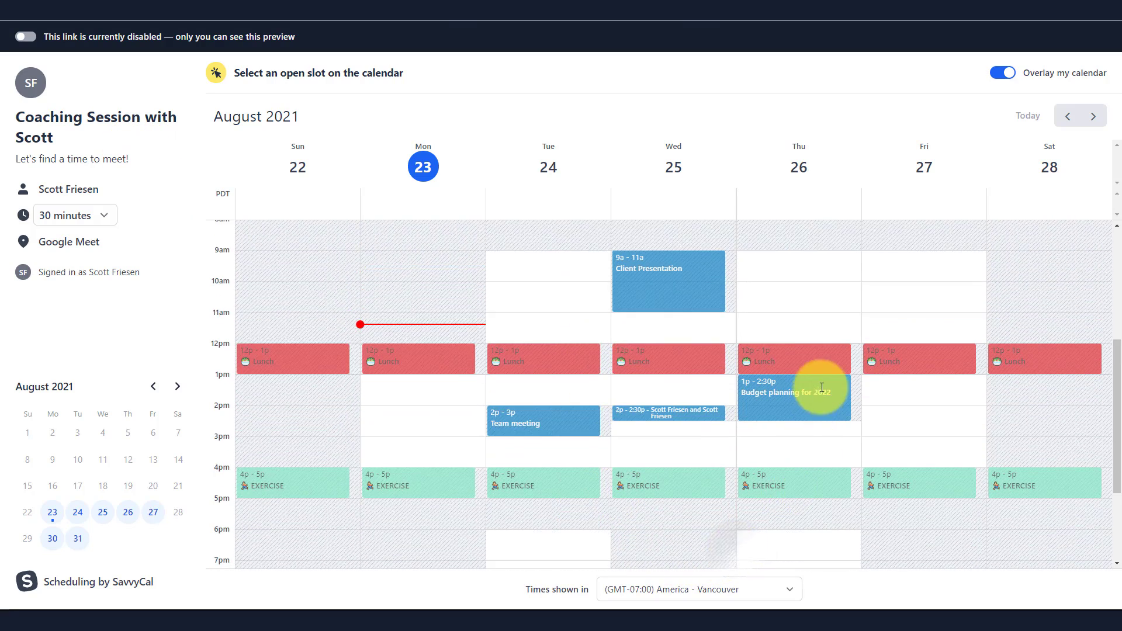
scroll(821, 387, "down", 3)
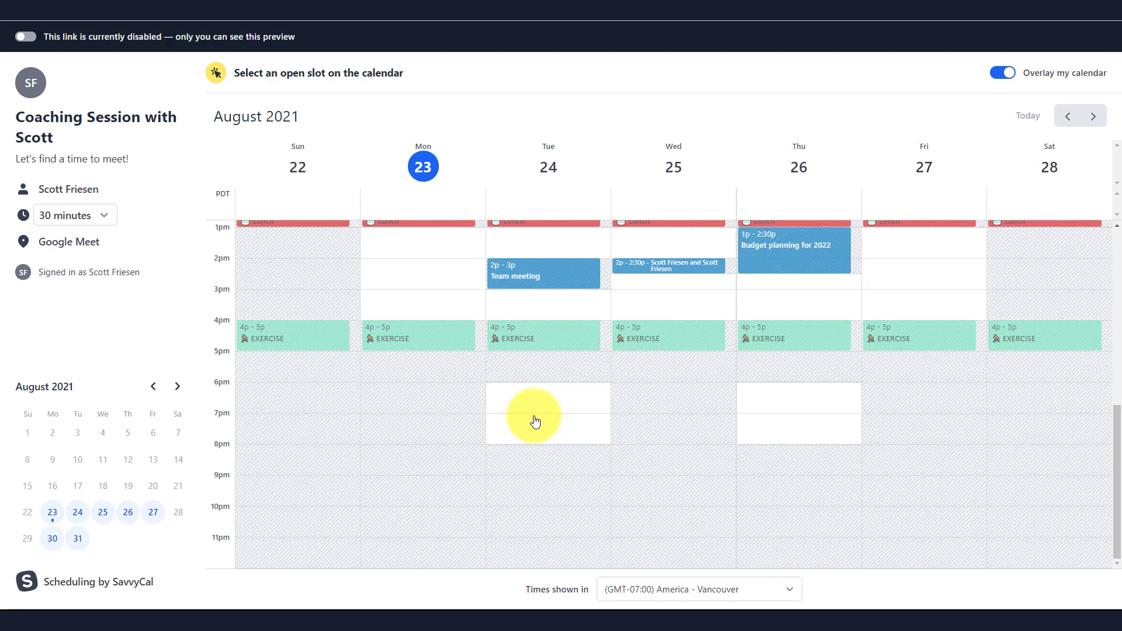
scroll(535, 420, "up", 1)
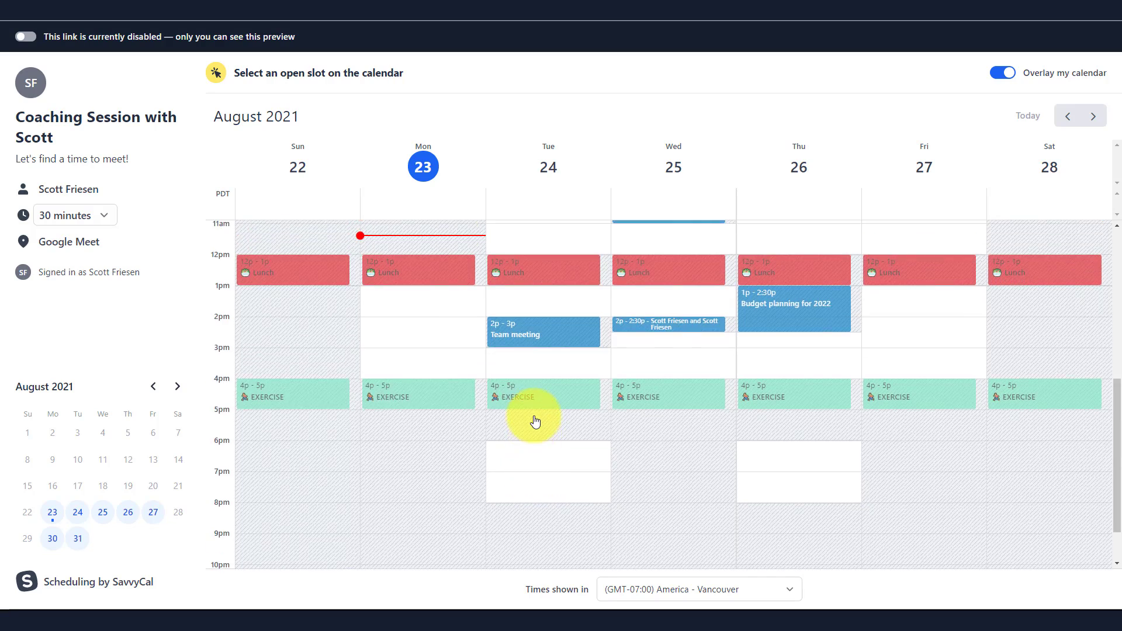
Step: Preview the 60-minute and 2-hour durations, reset to 30 minutes, and close the preview tab
left_click(103, 215)
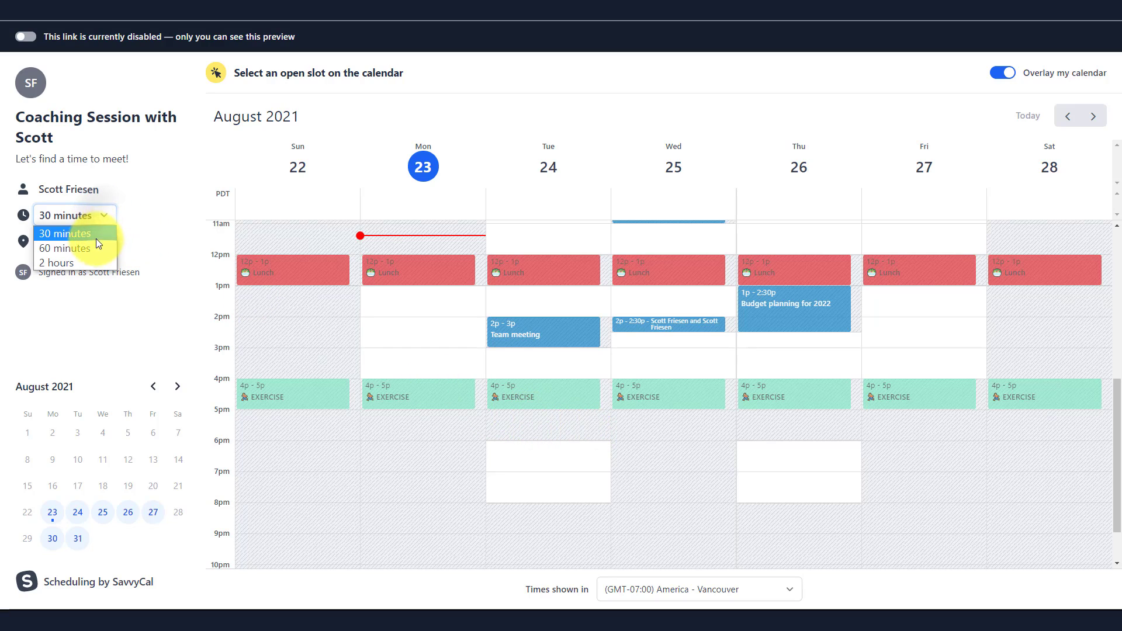
left_click(85, 252)
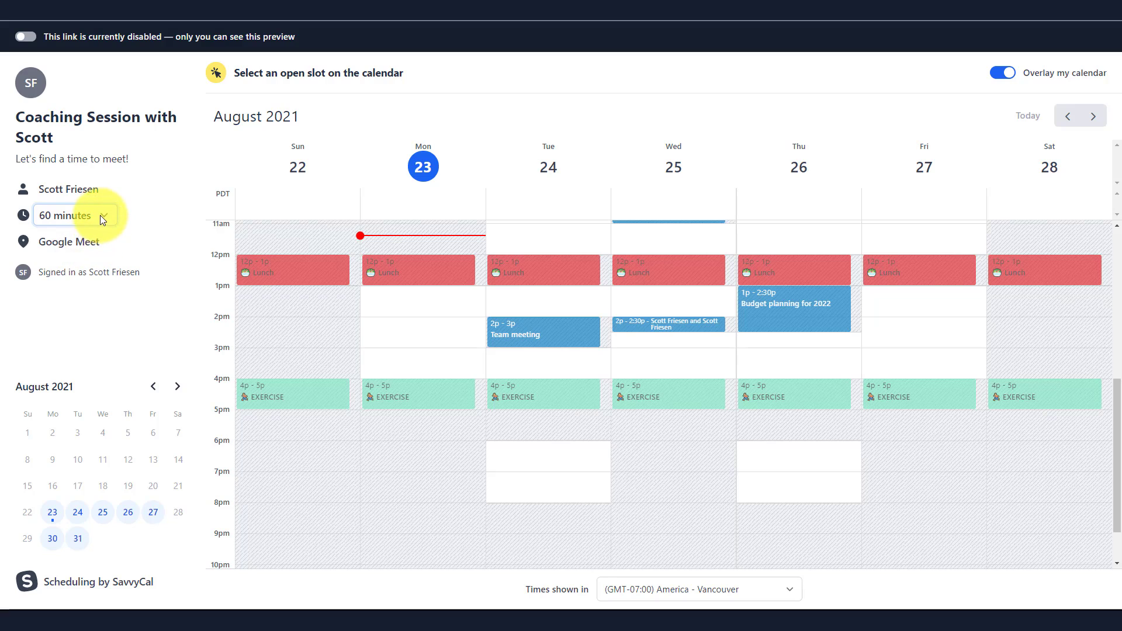
left_click(100, 215)
left_click(72, 262)
left_click(93, 217)
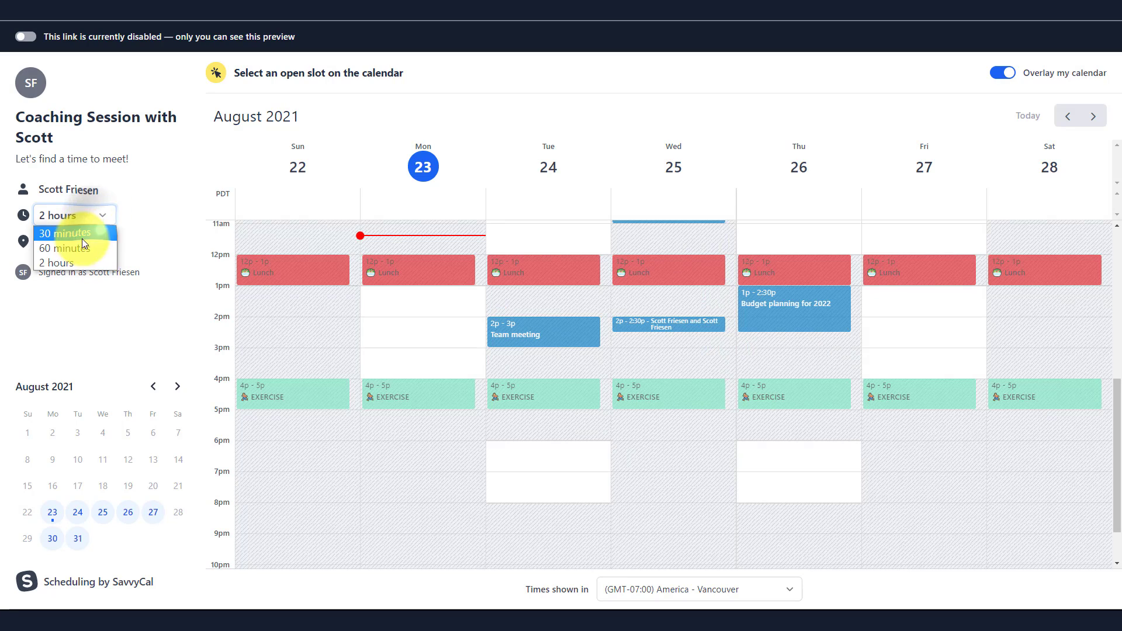
left_click(73, 233)
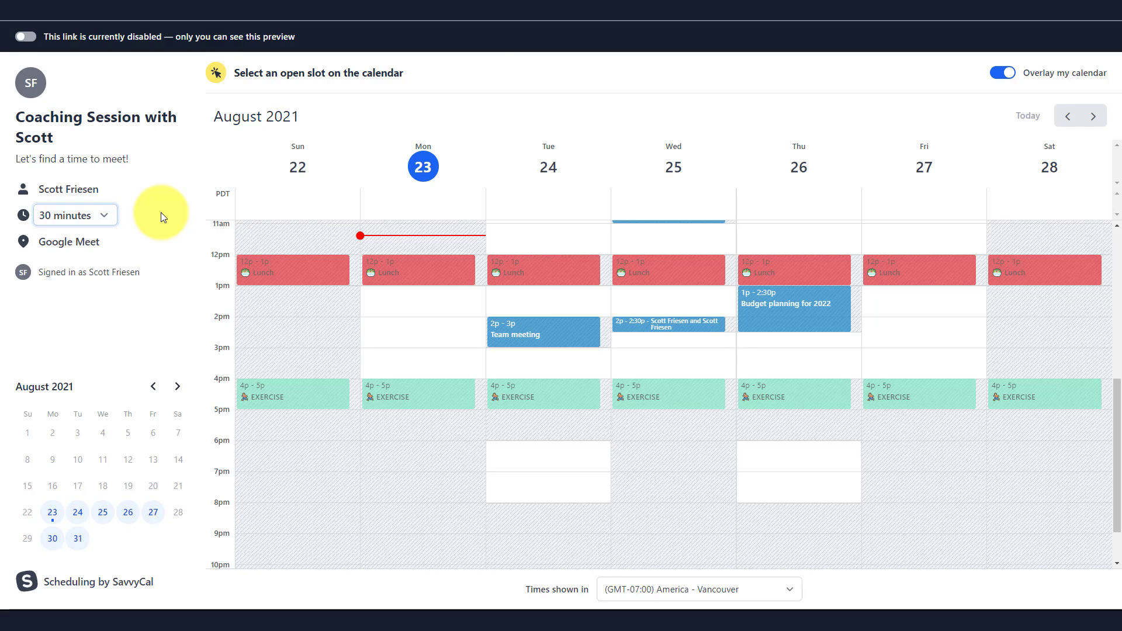
key("ctrl+w")
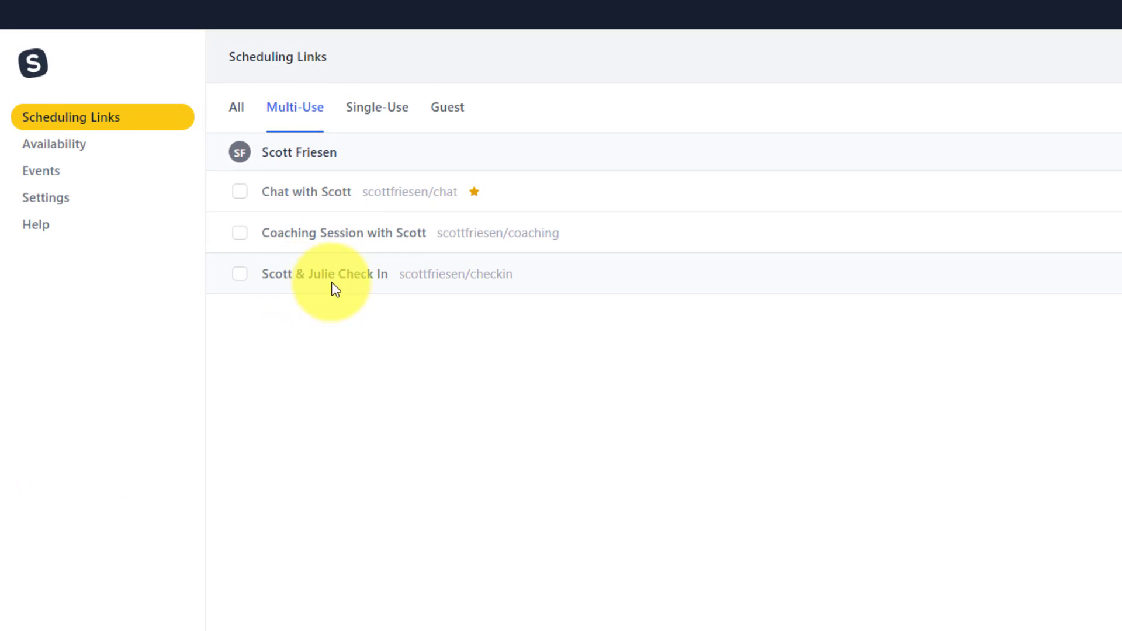
Step: Open the two-person Check In link from the Multi-Use scheduling links
left_click(346, 280)
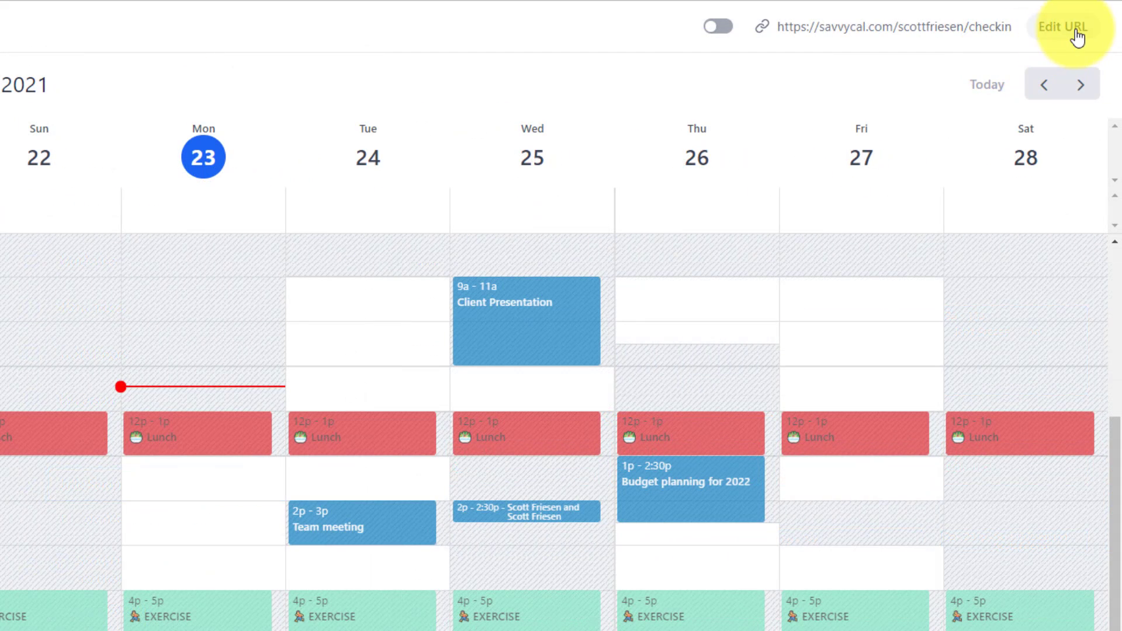
Step: Prefix the check-in link's URL ending with the guest's first name and save it
left_click(1075, 29)
left_click_drag(942, 31, 839, 45)
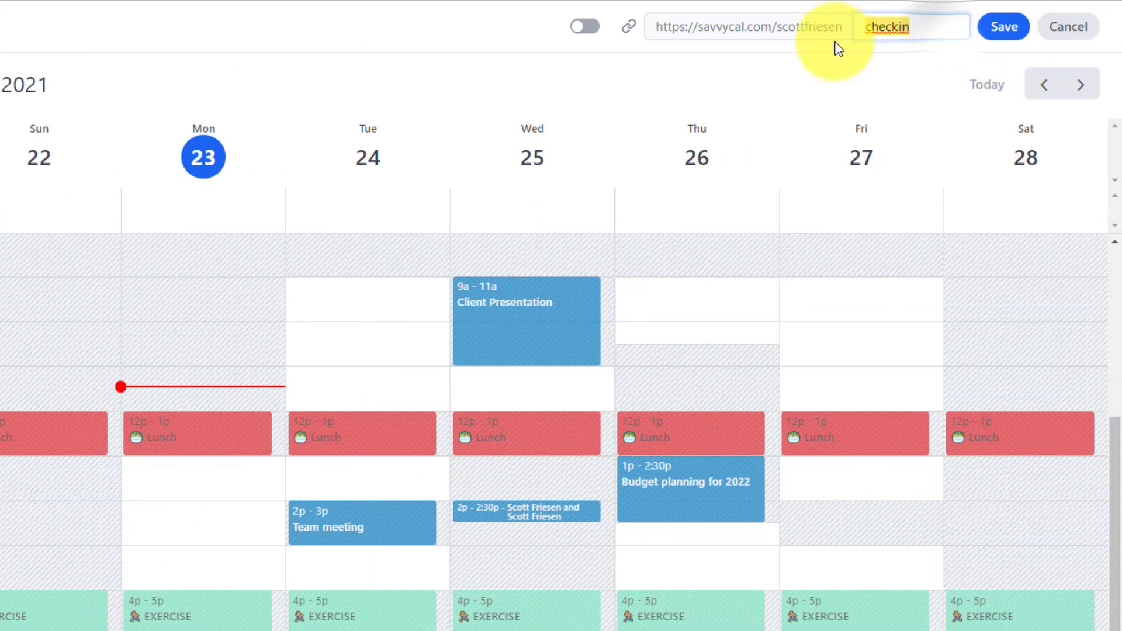
key("Left")
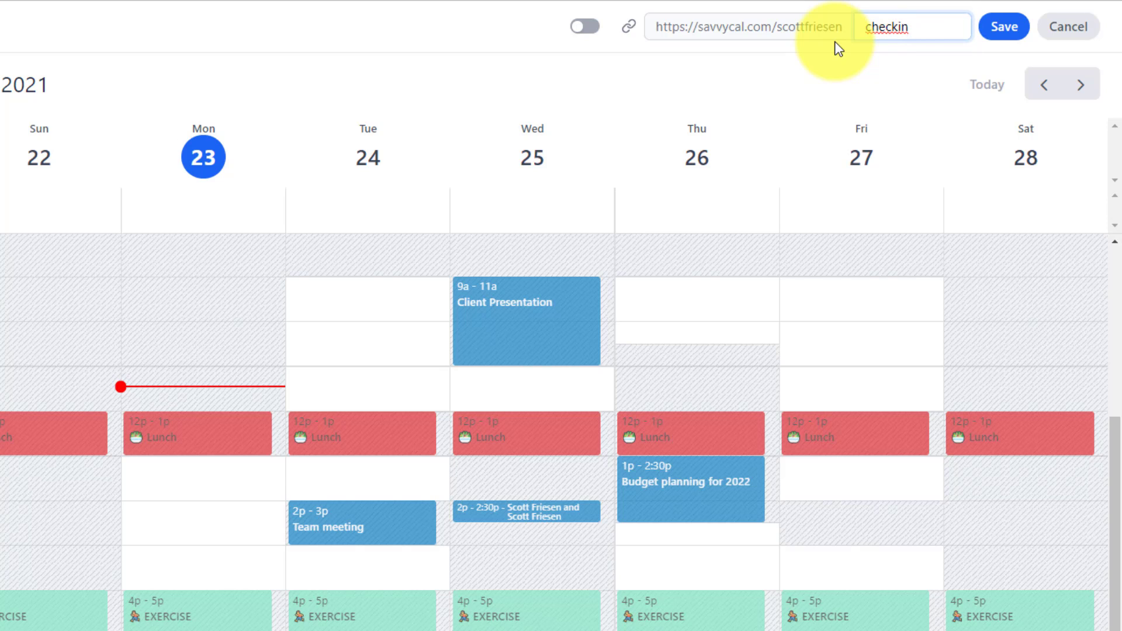
type("julie")
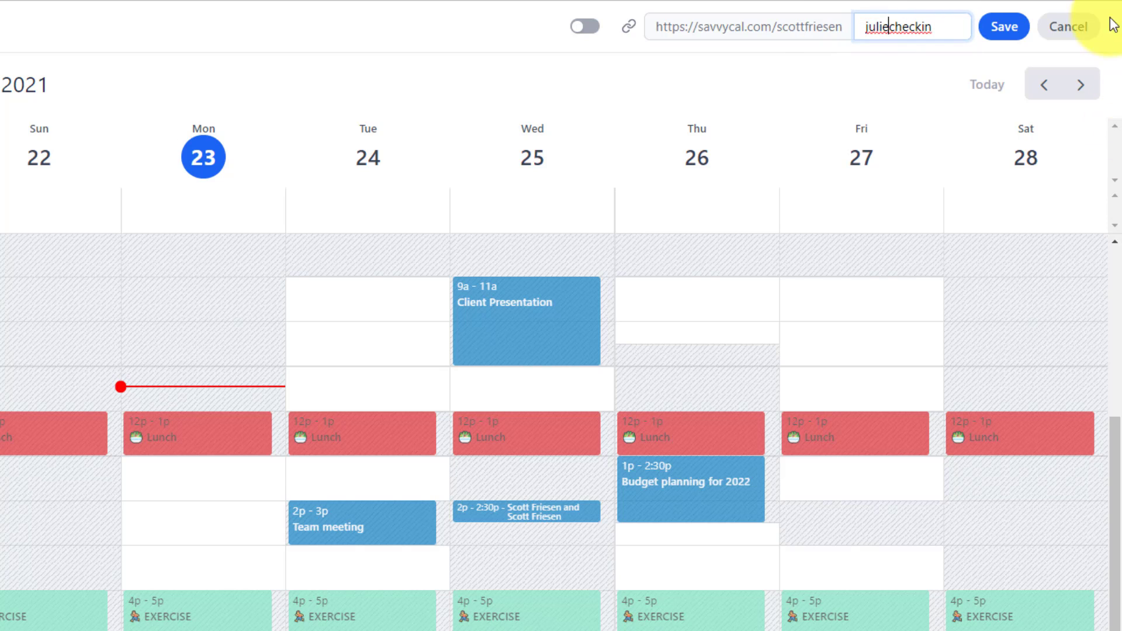
left_click(1000, 27)
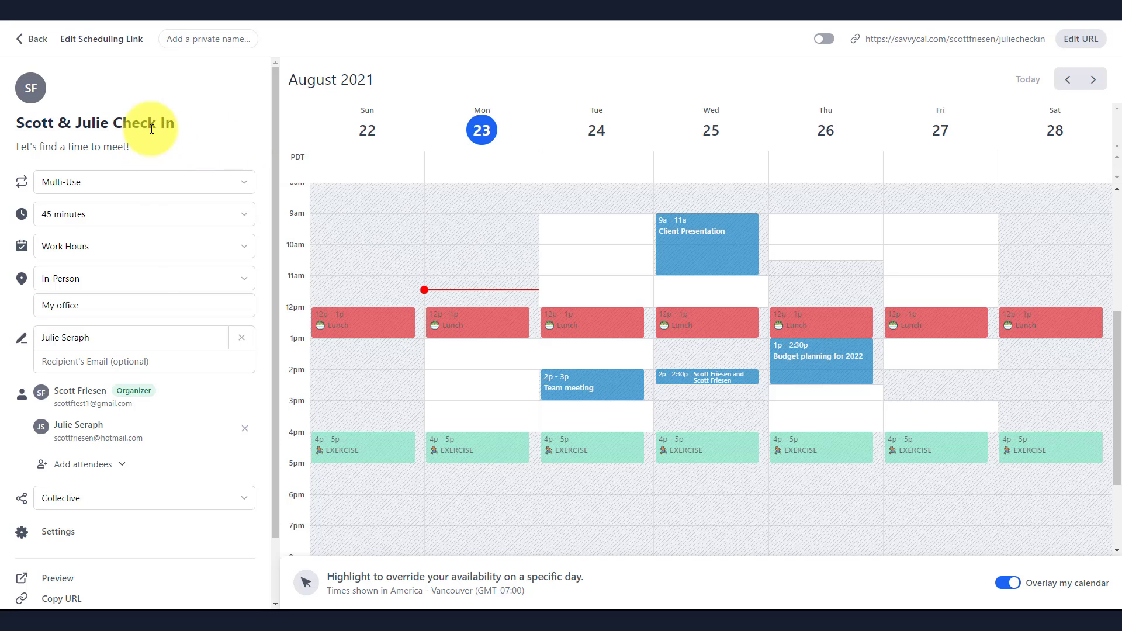
Step: Leave the link editor and return to the scheduling links list
left_click(25, 41)
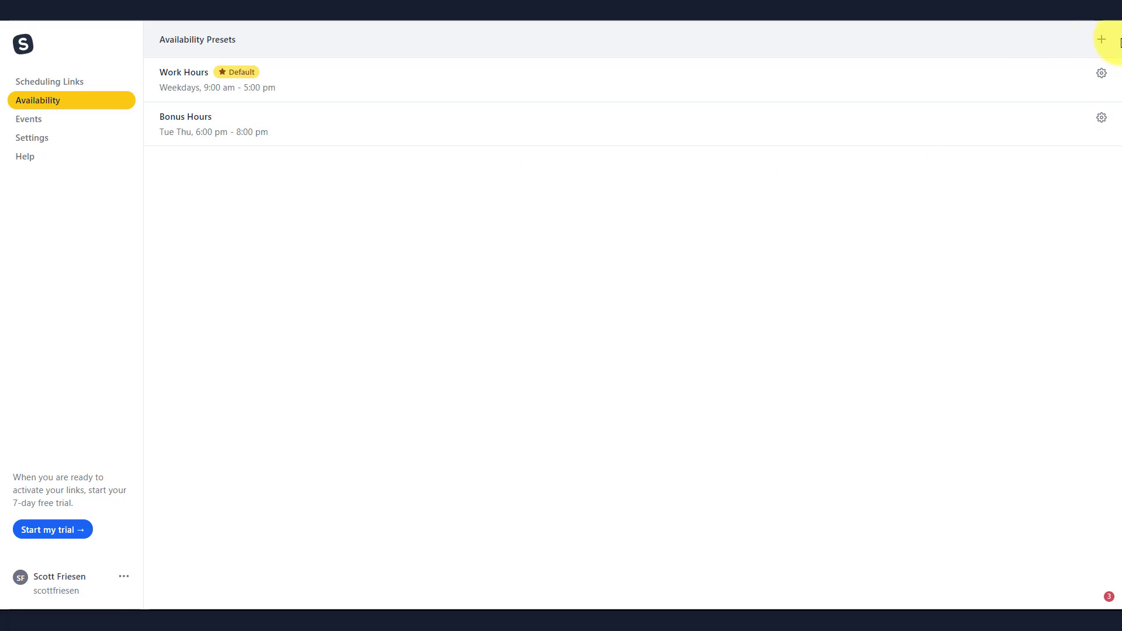
Step: Create a new availability preset named 'Weekend hours' with a recurring time range
left_click(1104, 41)
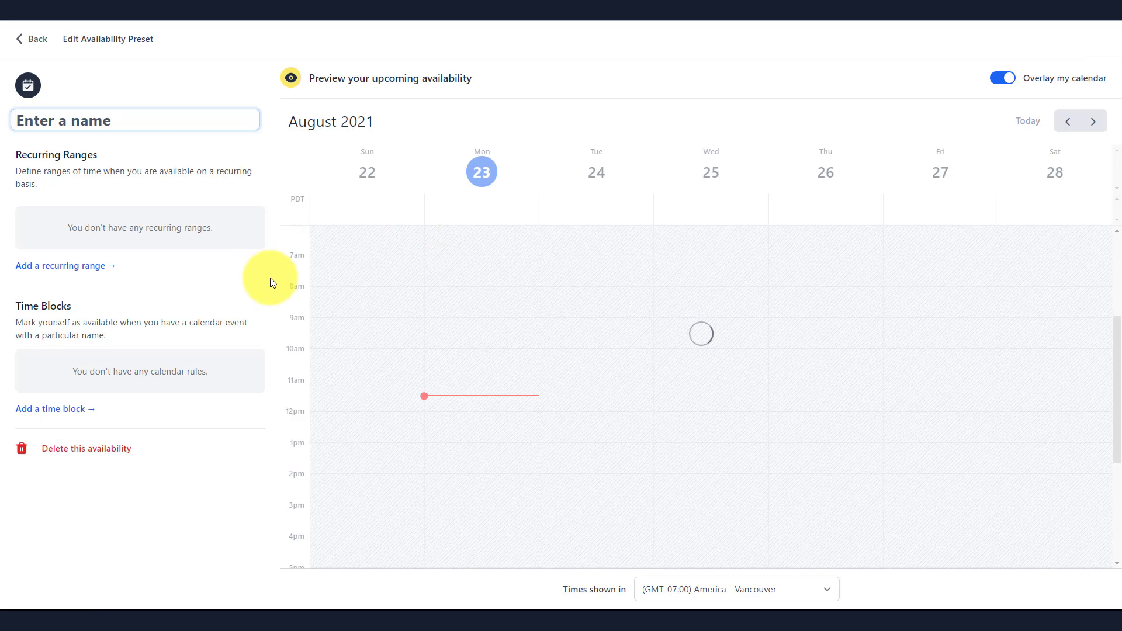
type("Weekend hours")
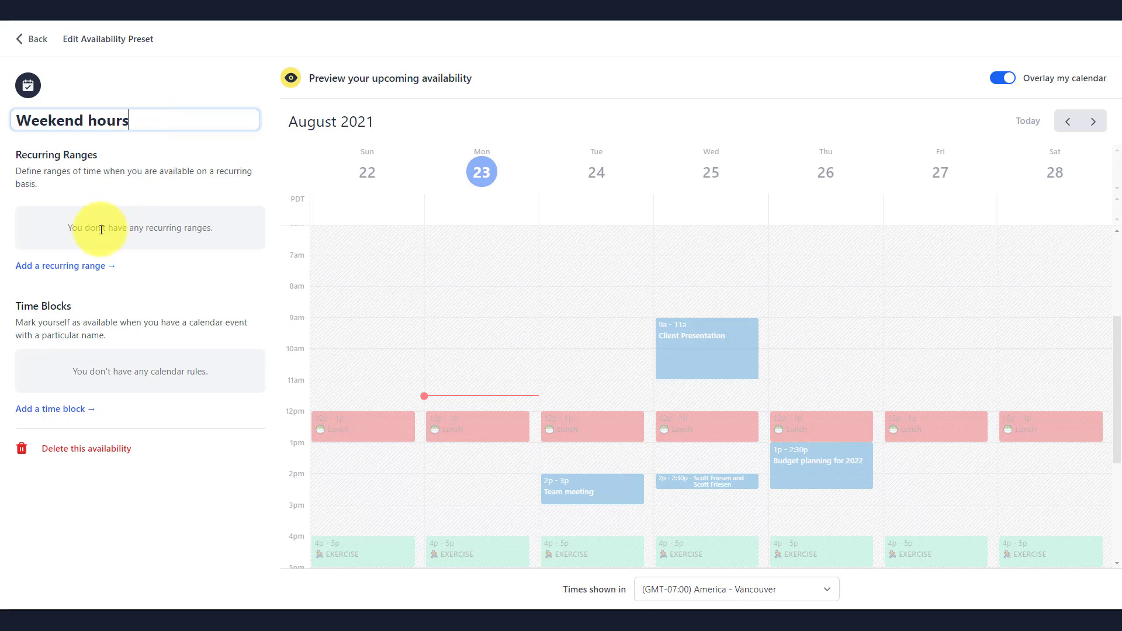
left_click(60, 268)
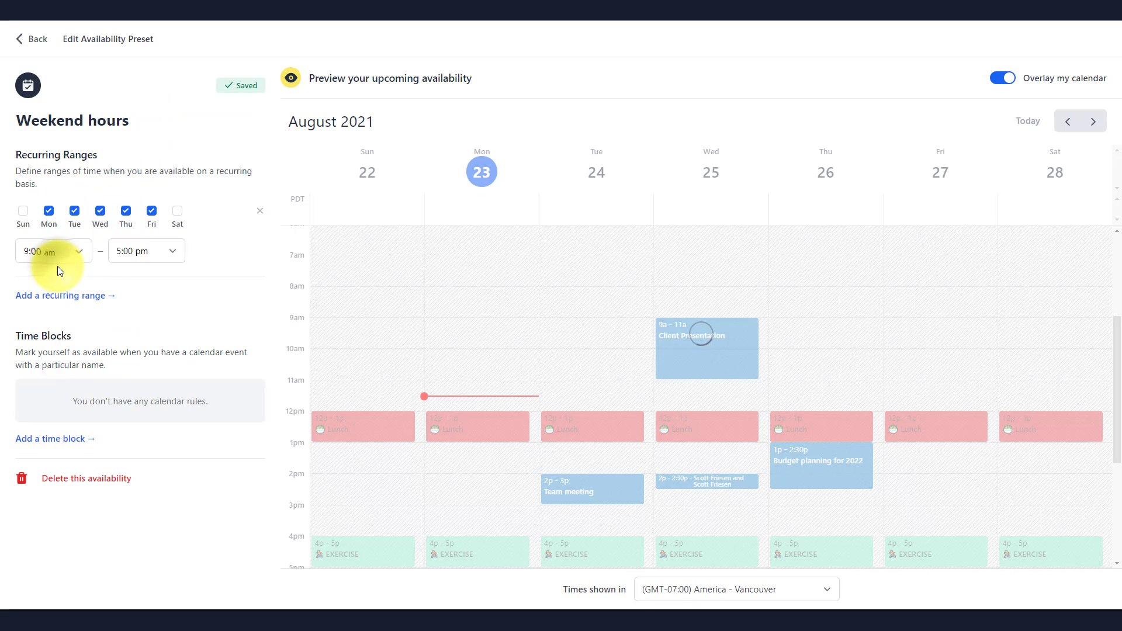
Step: Limit the range to Saturday only, ending at 1:00 pm instead of weekdays
left_click(44, 211)
left_click(75, 211)
left_click(100, 211)
left_click(126, 211)
left_click(151, 211)
left_click(177, 211)
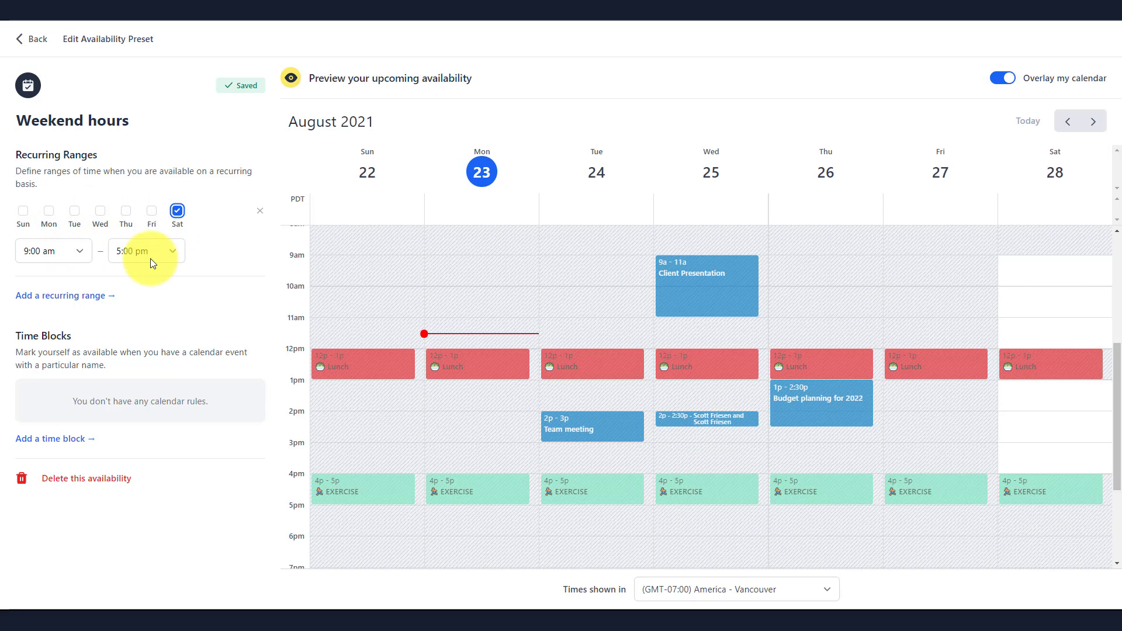
left_click(169, 251)
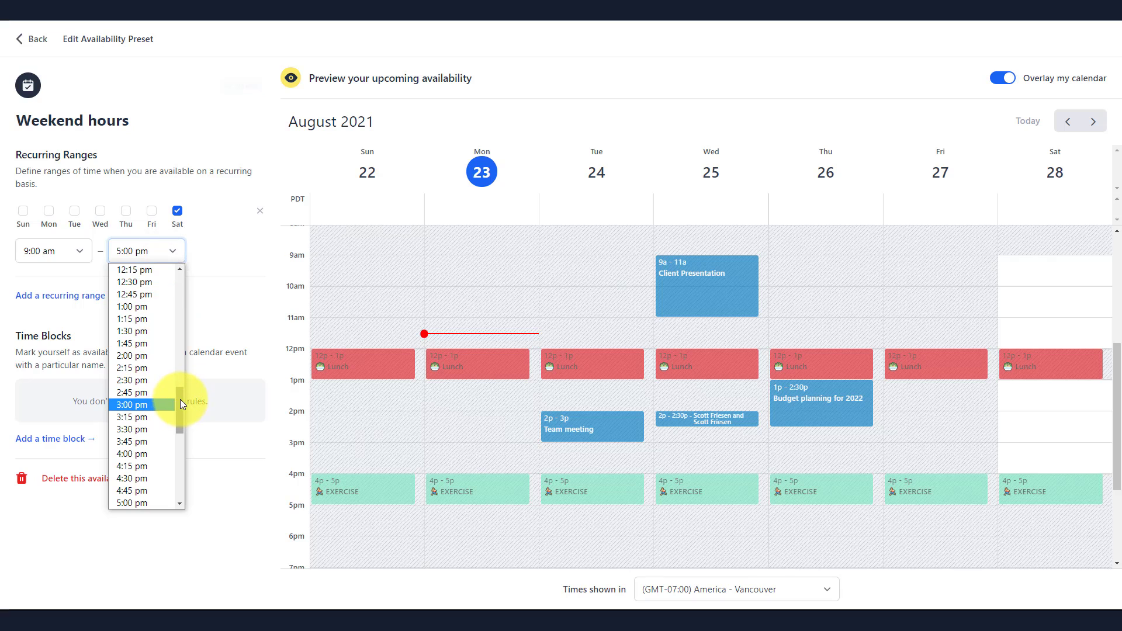
left_click(155, 306)
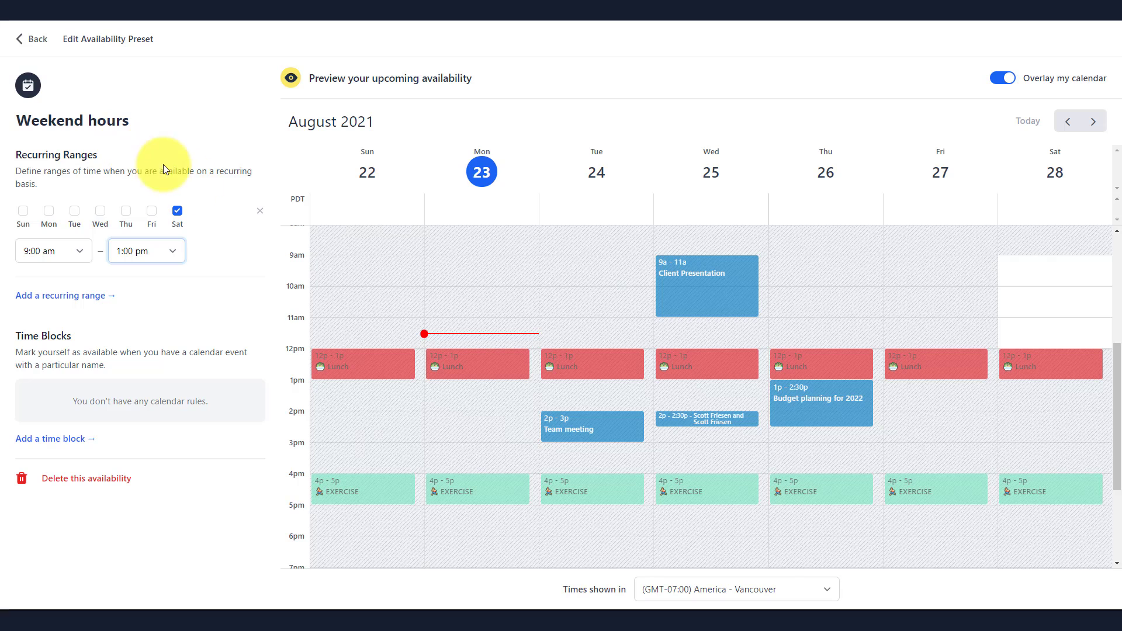
left_click(26, 39)
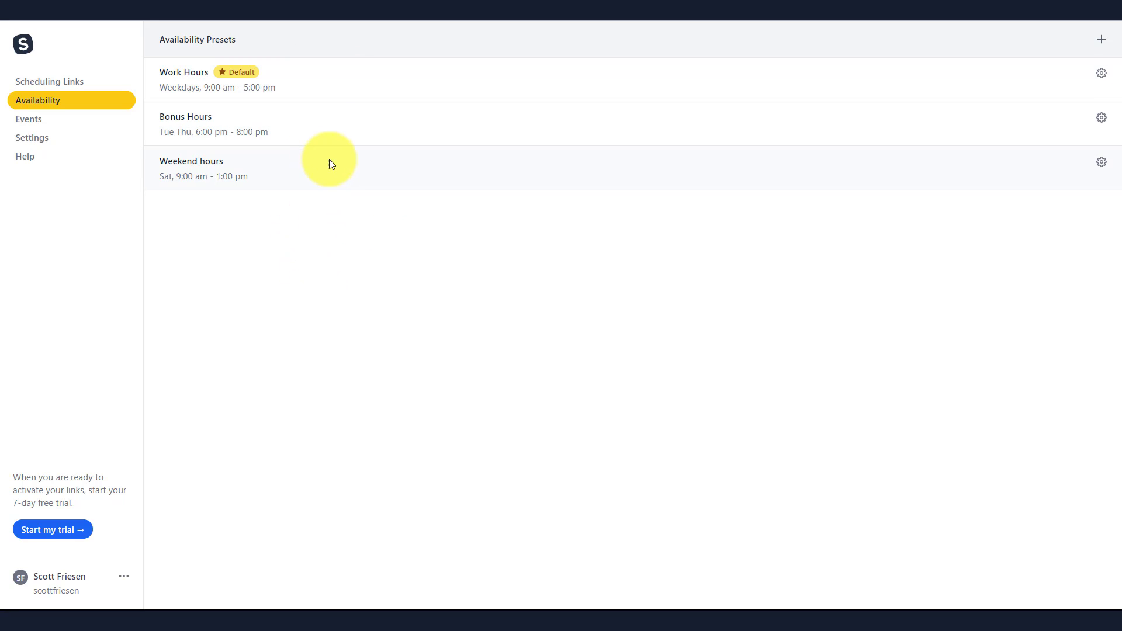
Step: Open Settings and review the Profile, Time Zone and Personal URL sections
left_click(33, 140)
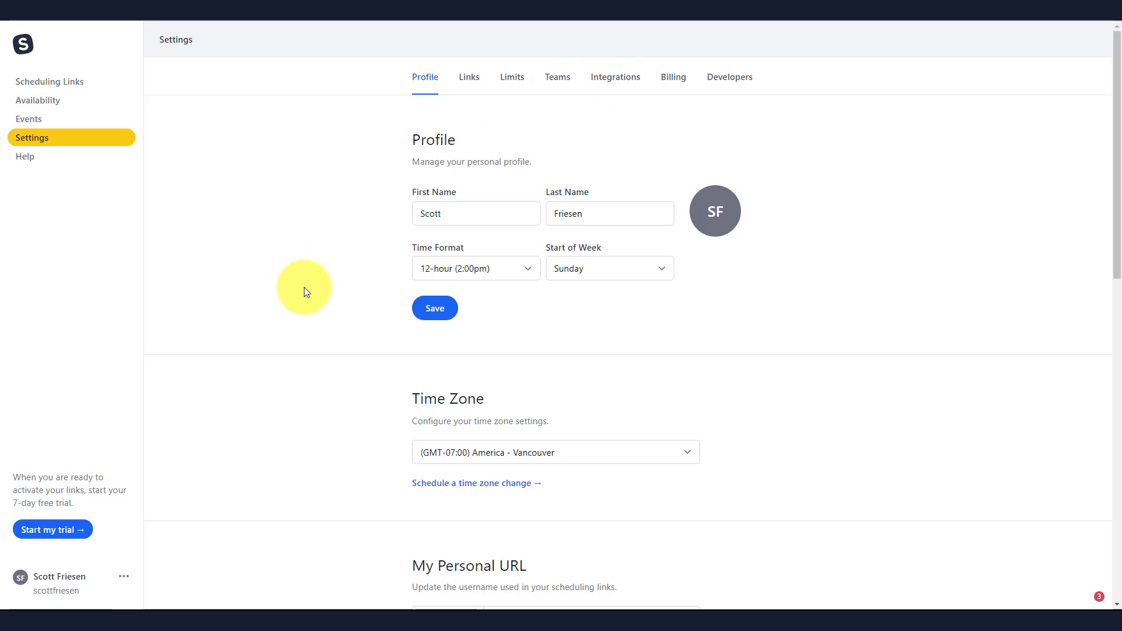
scroll(304, 286, "down", 10)
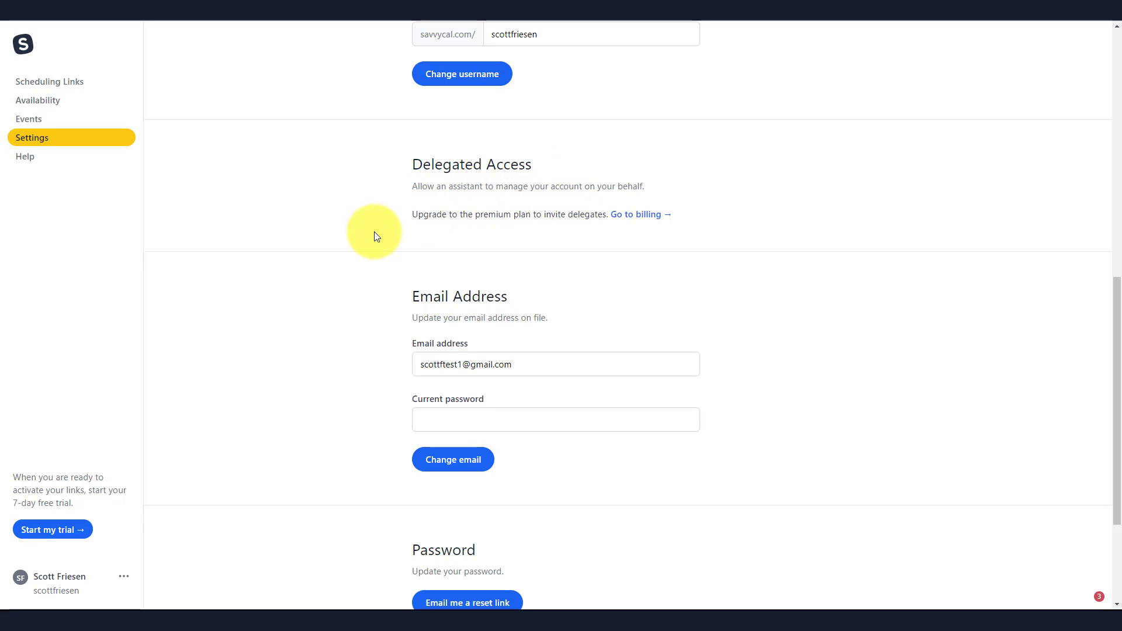
scroll(312, 260, "up", 8)
scroll(312, 260, "up", 2)
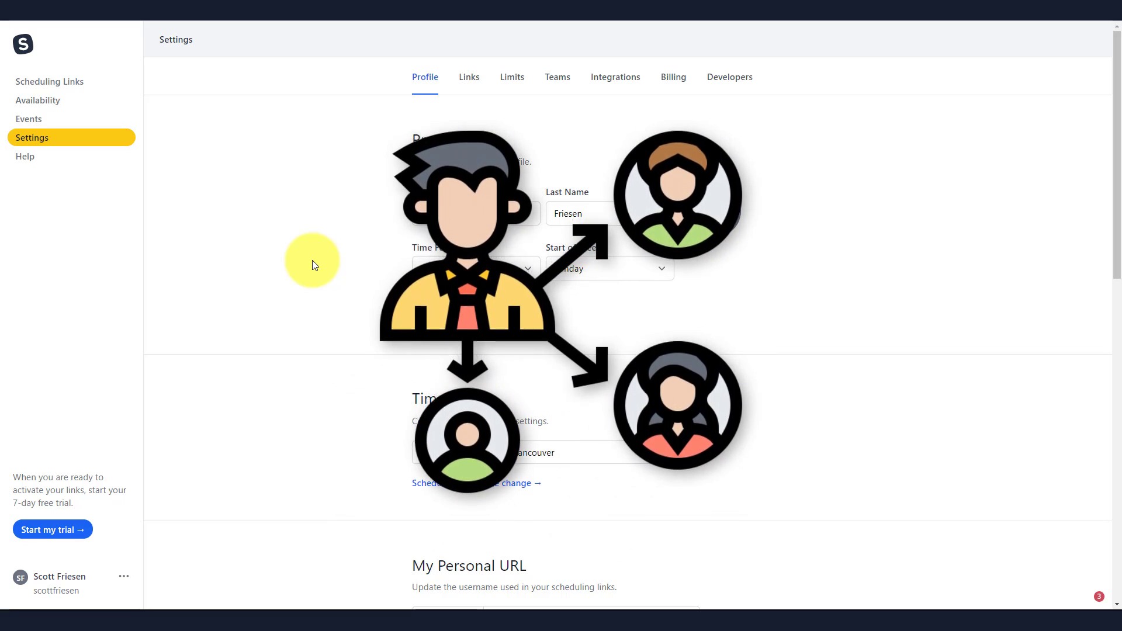
scroll(347, 255, "down", 3)
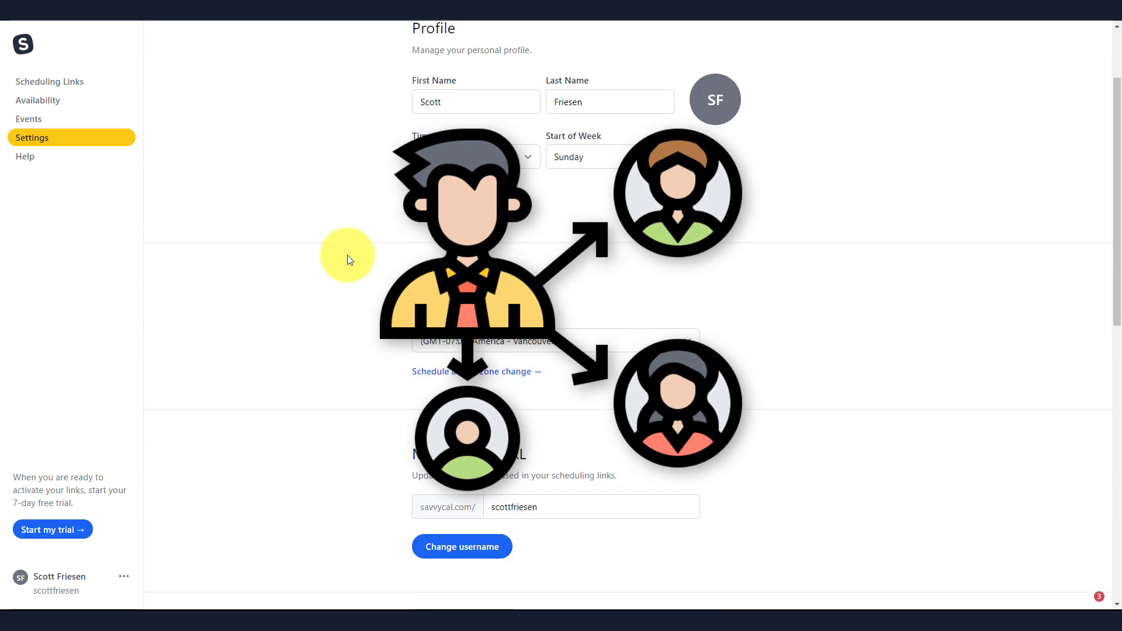
scroll(347, 254, "down", 5)
scroll(324, 346, "up", 8)
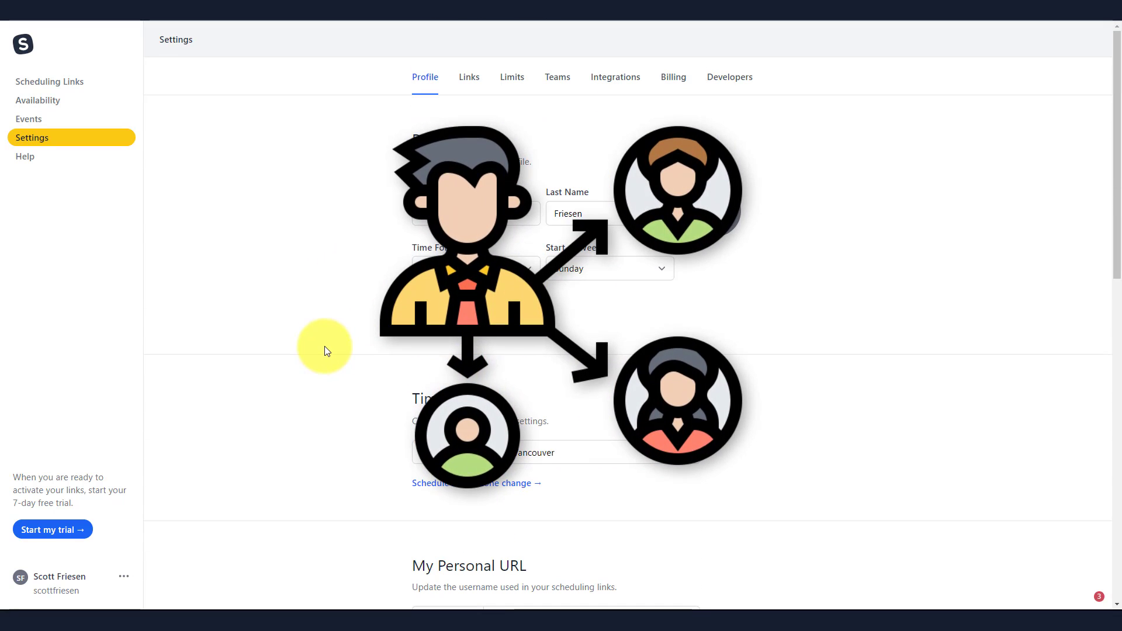